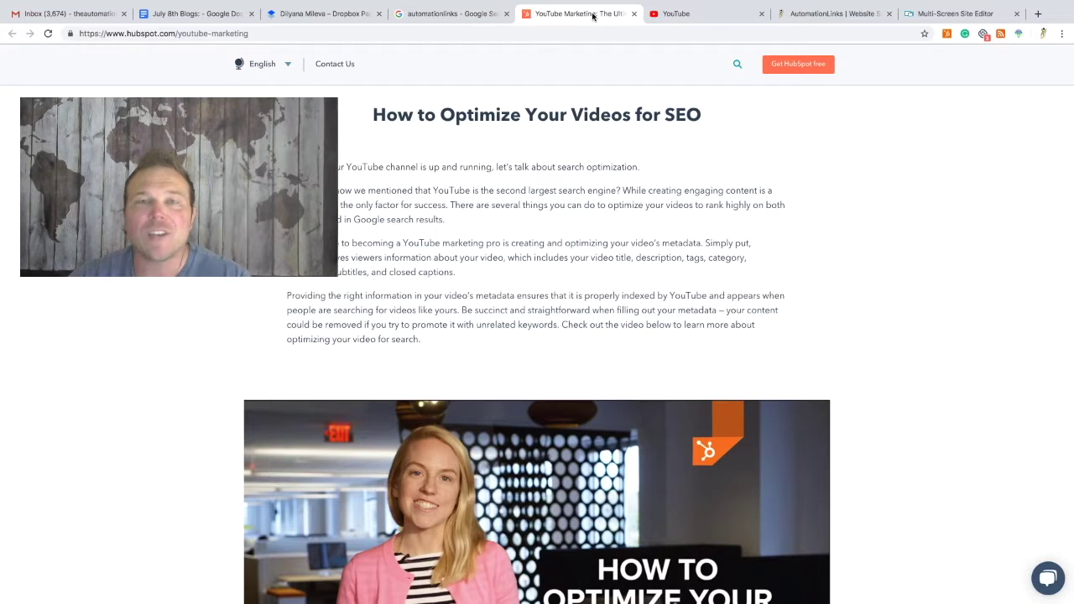
Browse the 'automationlinks' Google results, switching to video results and back to all results
left_click(461, 17)
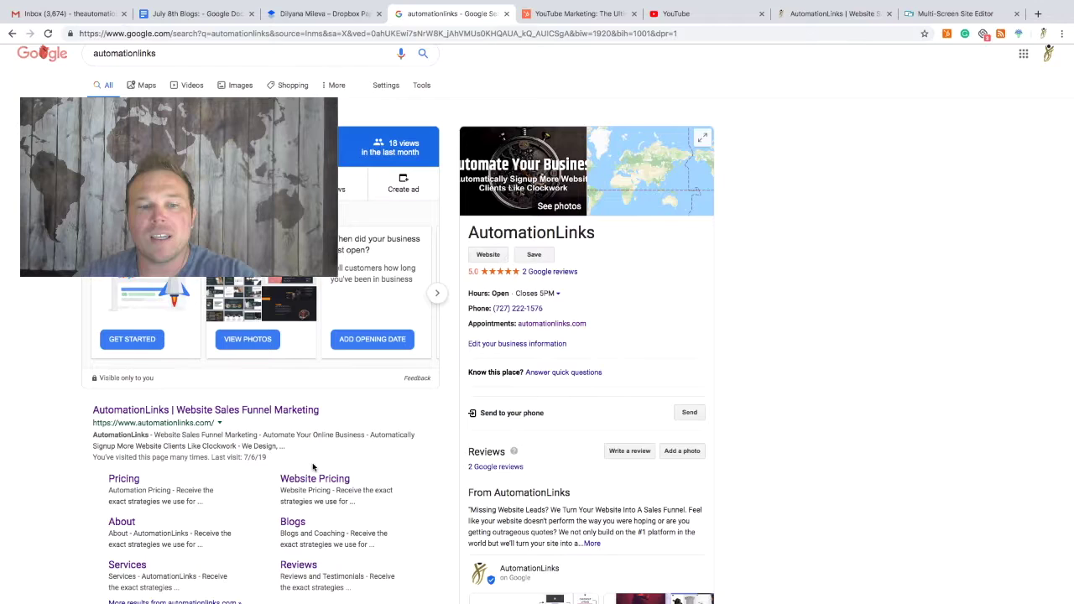
scroll(347, 437, "down", 1)
scroll(348, 473, "up", 2)
left_click(178, 99)
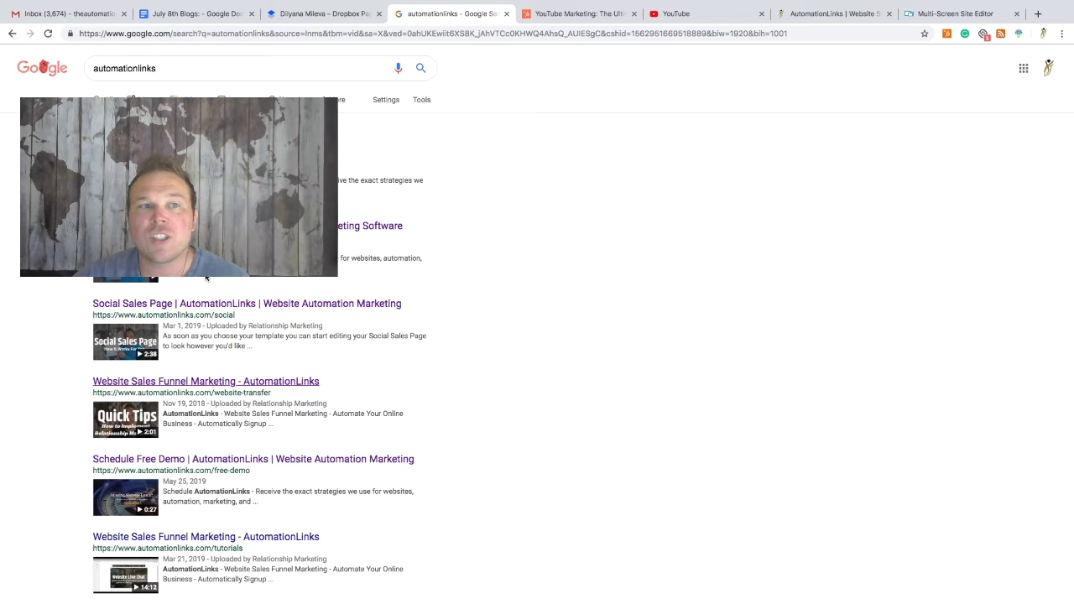
left_click(107, 99)
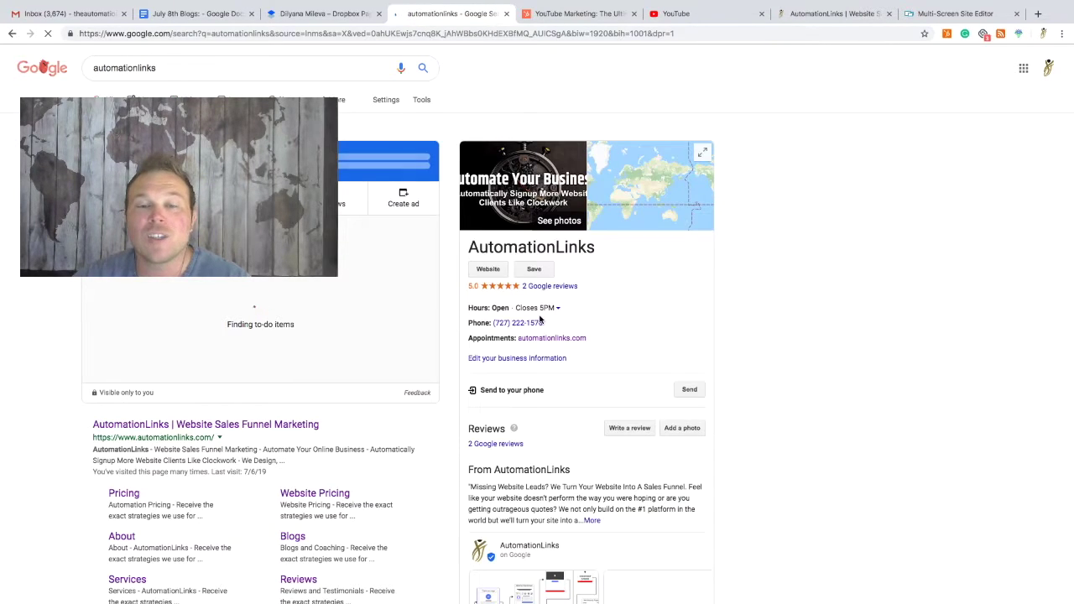
Read through the HubSpot guide's Title, Description and Tags advice, then go to YouTube home
left_click(574, 17)
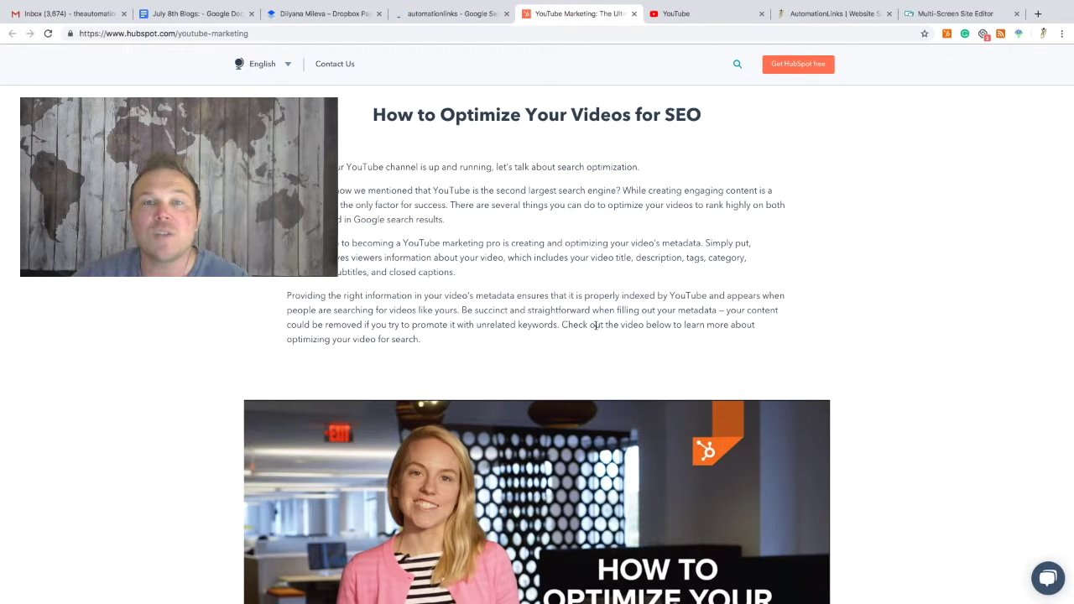
scroll(598, 329, "down", 4)
scroll(625, 342, "down", 4)
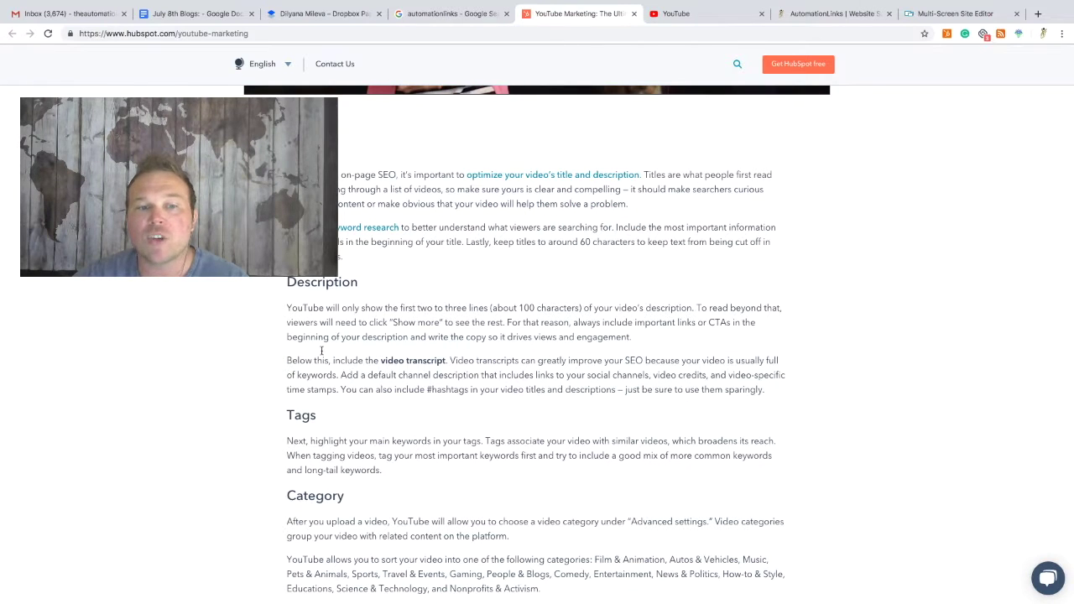
scroll(375, 423, "down", 1)
scroll(375, 422, "down", 8)
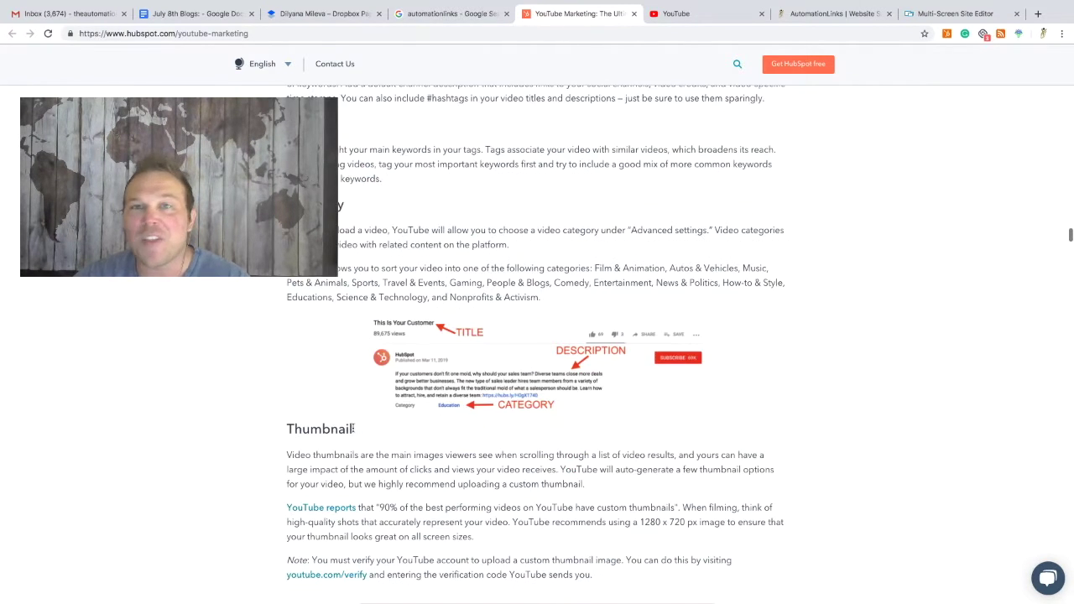
scroll(479, 444, "down", 7)
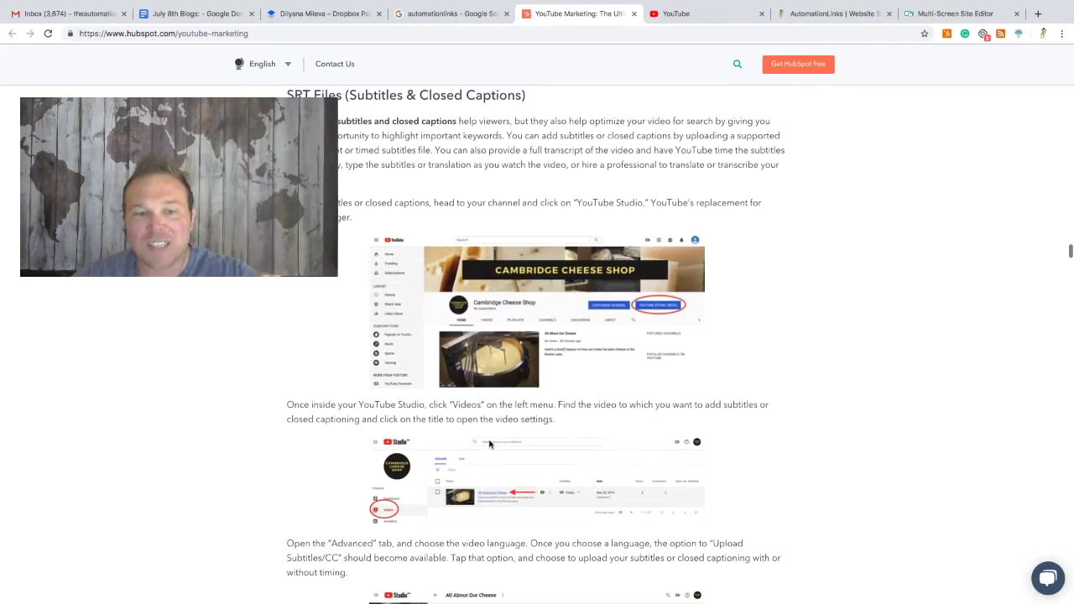
scroll(490, 444, "down", 3)
scroll(490, 444, "up", 17)
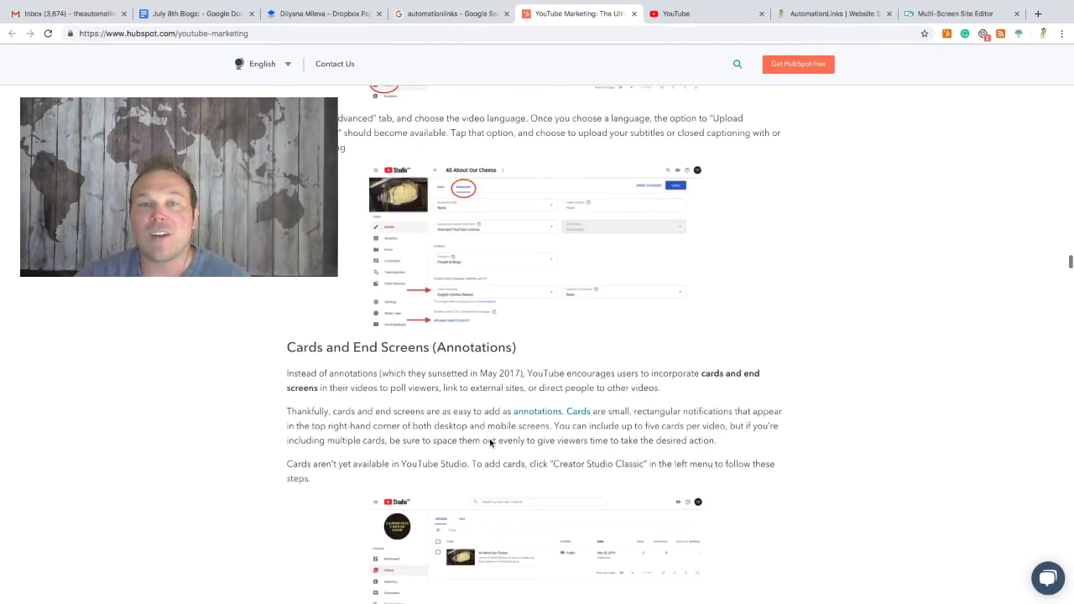
scroll(490, 444, "down", 1)
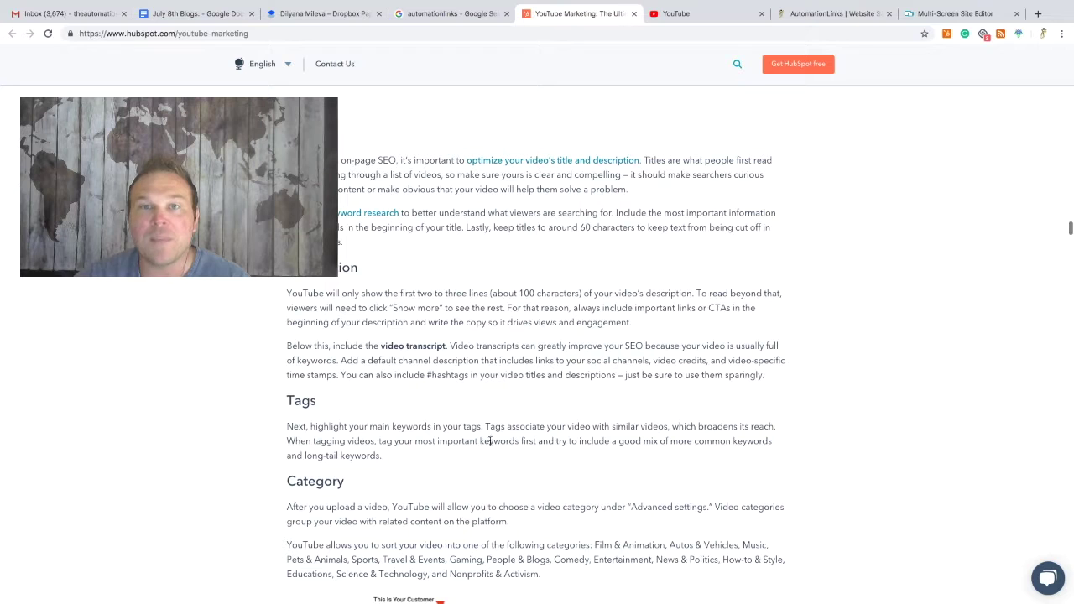
left_click(712, 17)
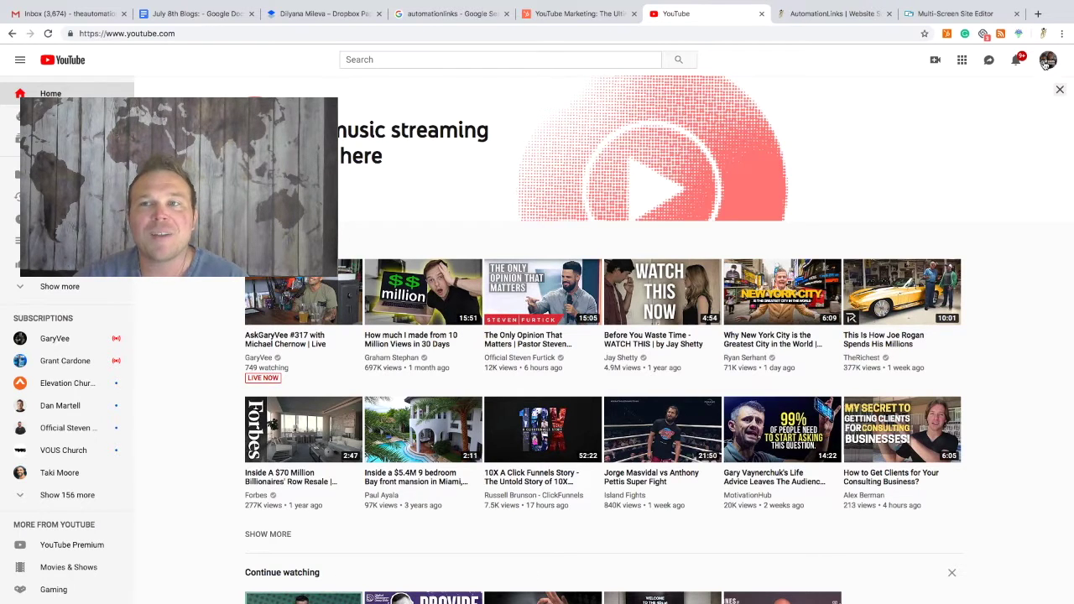
Upload a new video titled 'How to upload YouTube videos', then return to the Google results
left_click(936, 62)
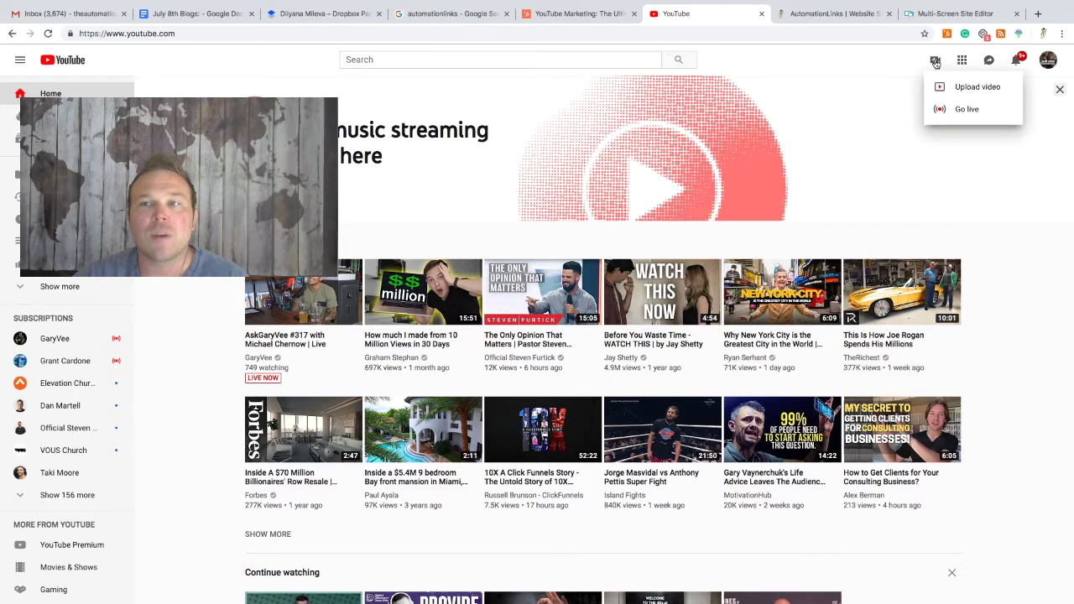
left_click(970, 88)
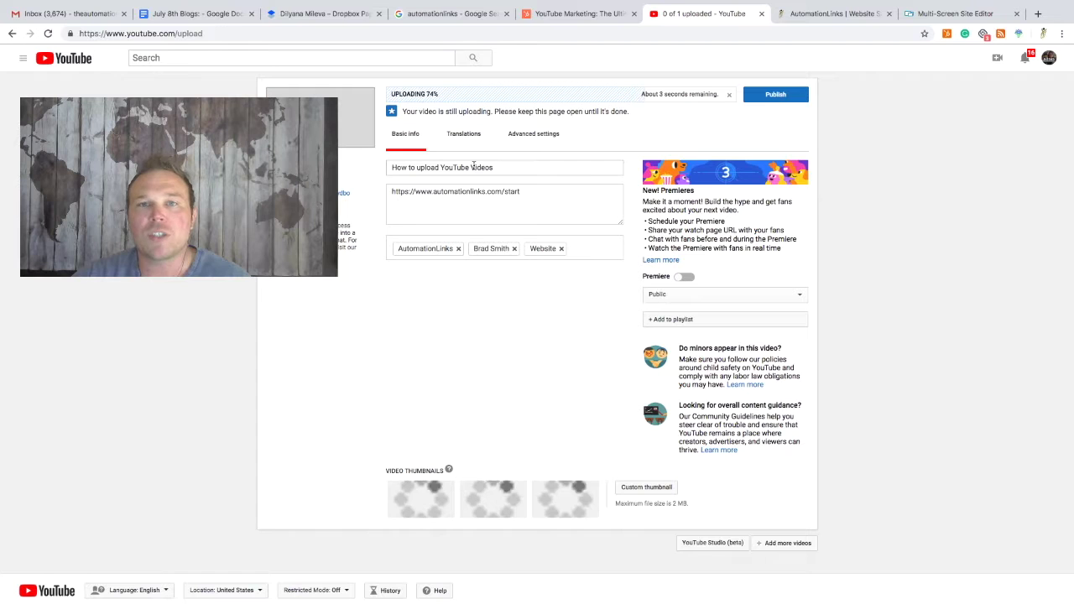
left_click(424, 13)
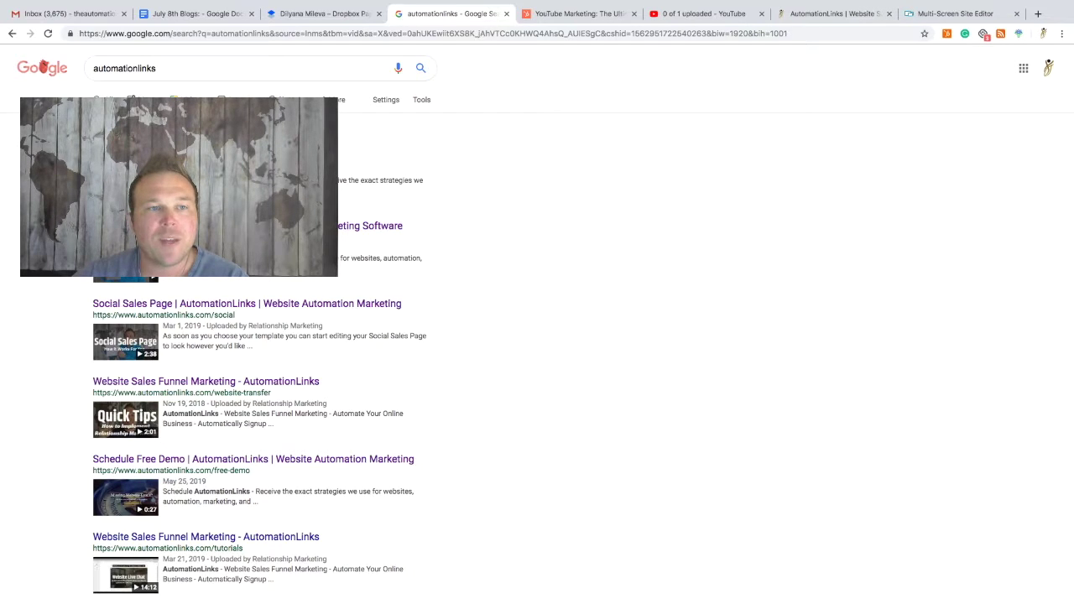
Search Google for the pasted quick start page title
triple_click(189, 72)
type("Get Started | AutomationLinks Quick Start Page")
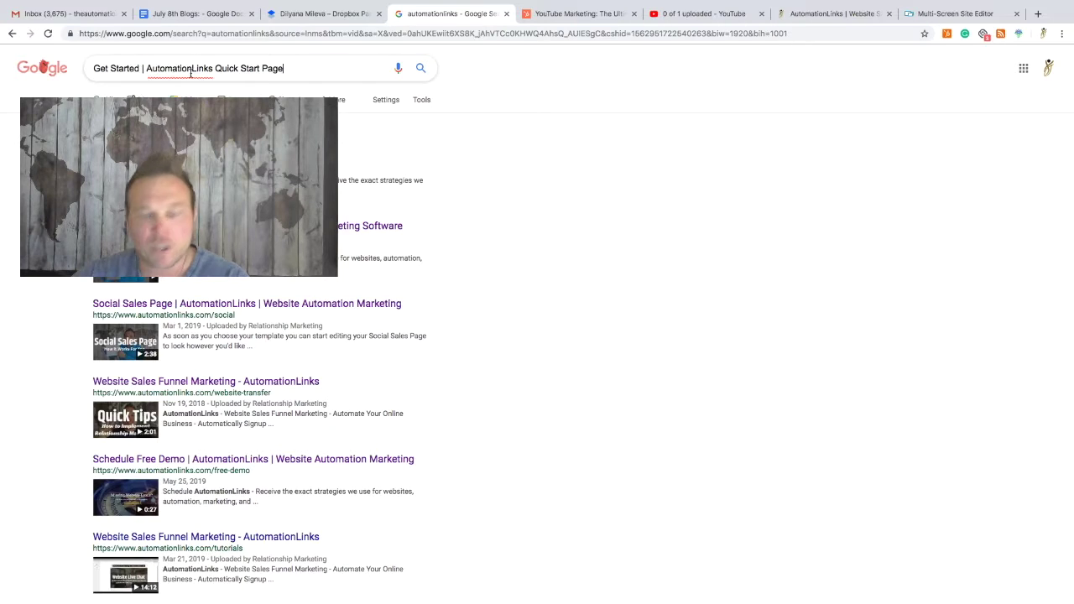
key("Return")
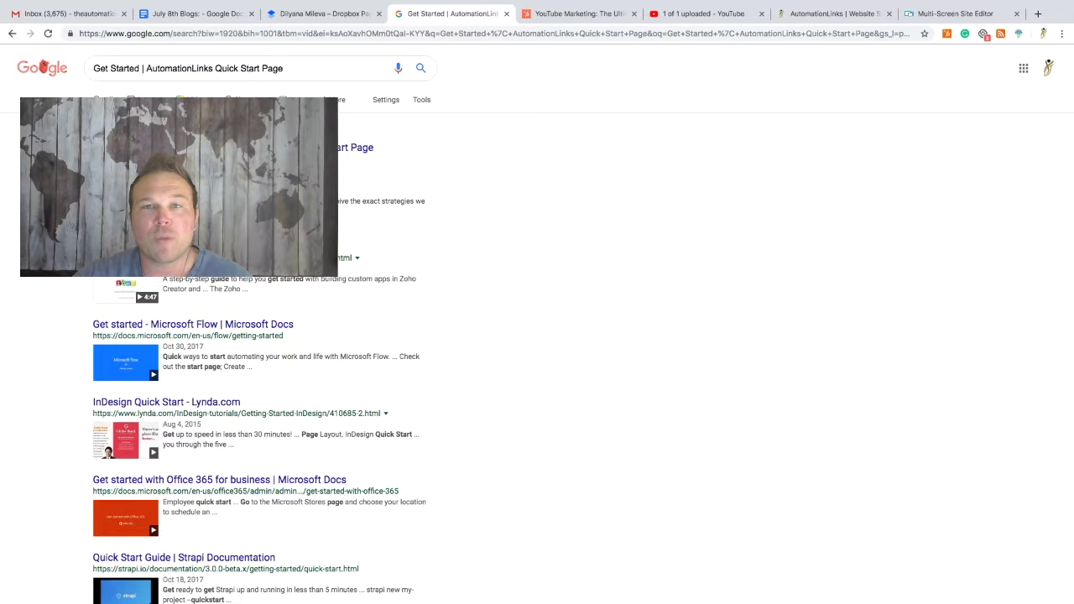
Copy the video title 'How to upload YouTube Videos' and search Google for it
left_click(677, 15)
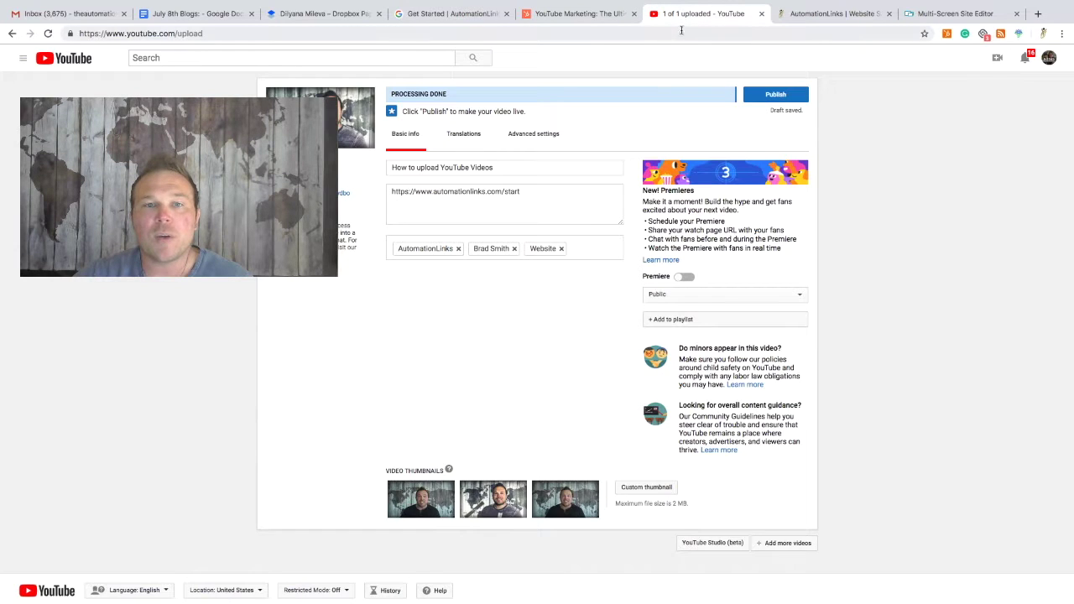
left_click(430, 171)
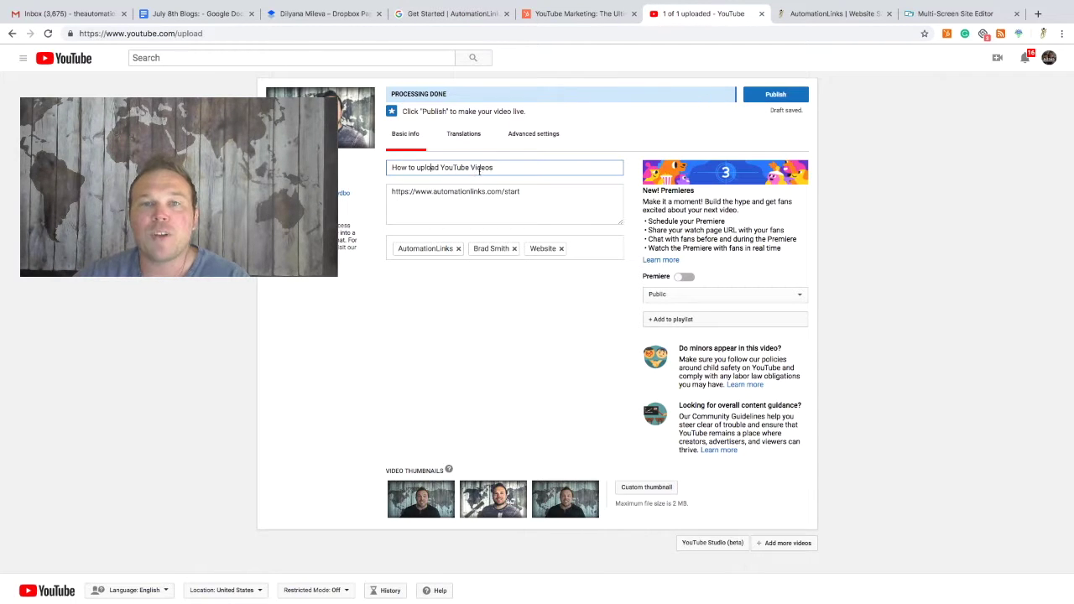
left_click_drag(509, 170, 388, 171)
key("ctrl+c")
left_click(450, 15)
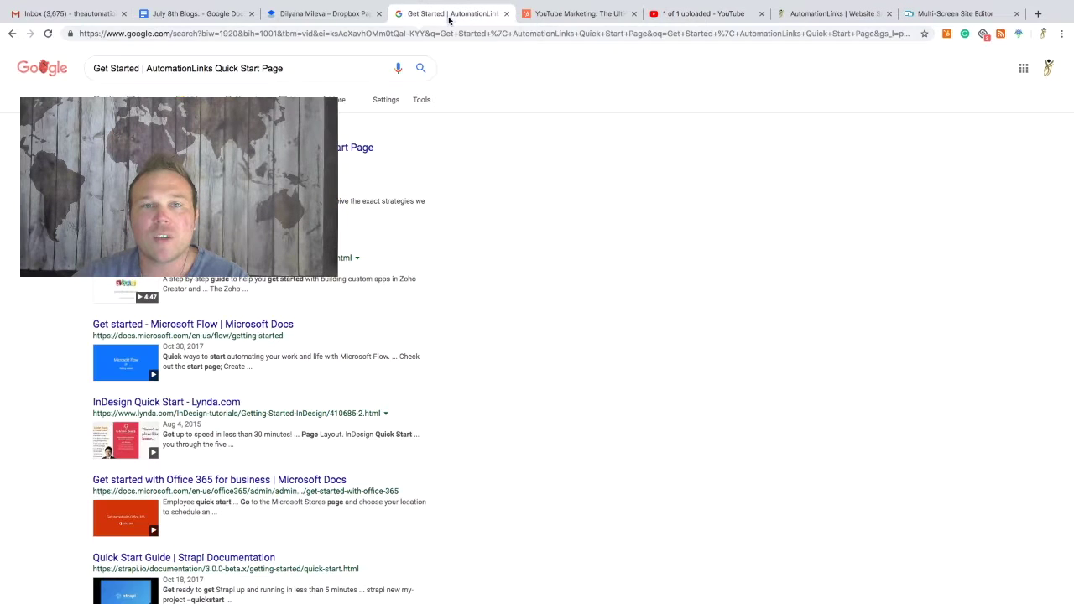
triple_click(280, 70)
key("ctrl+v")
key("Return")
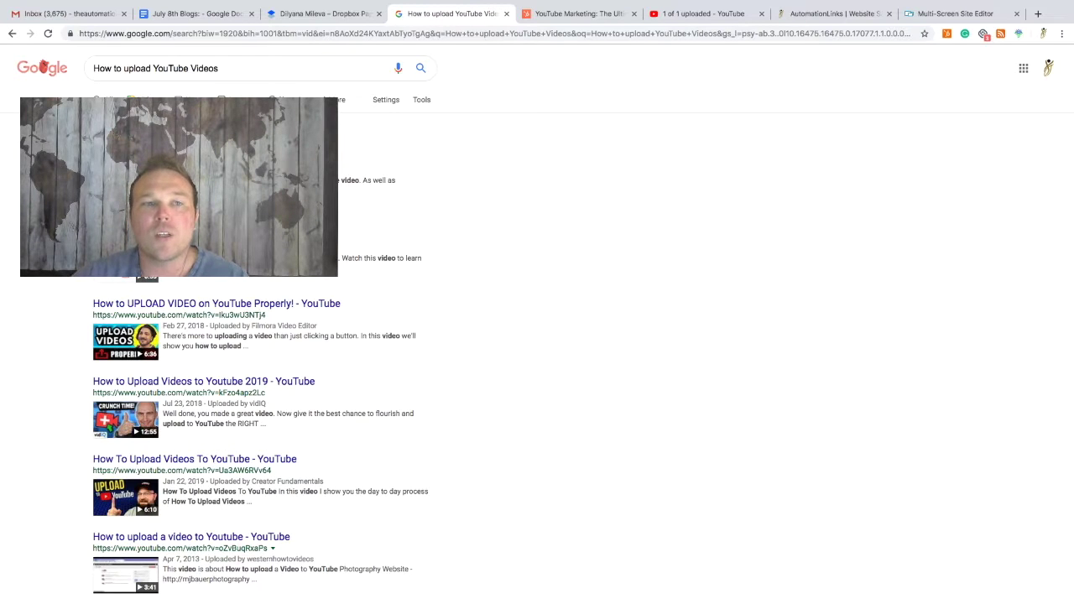
Scroll through the competing YouTube upload tutorials returned for the title
left_click(679, 14)
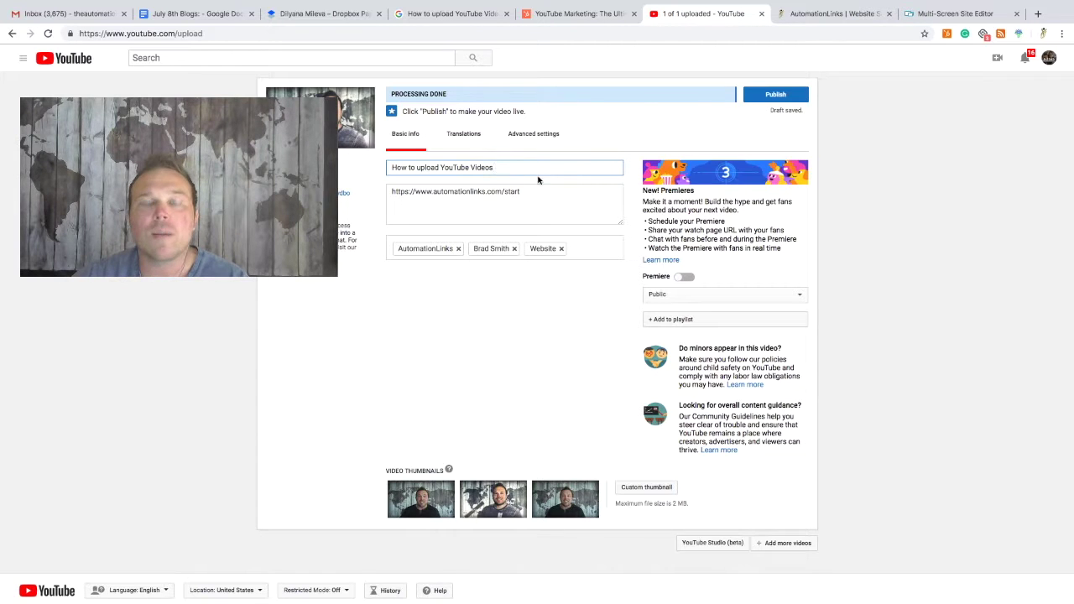
left_click(461, 15)
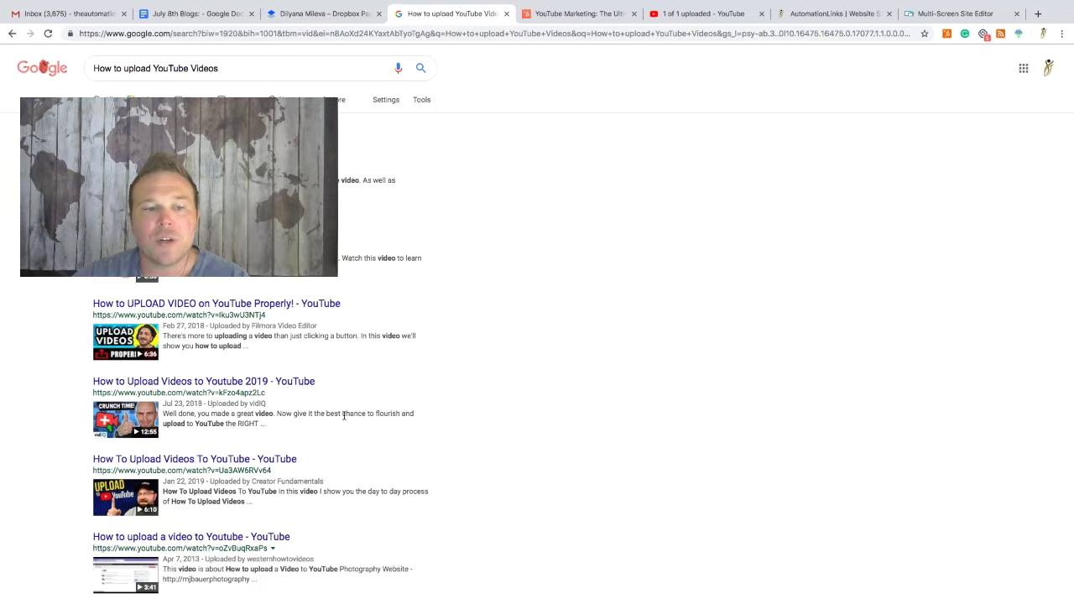
scroll(256, 389, "down", 3)
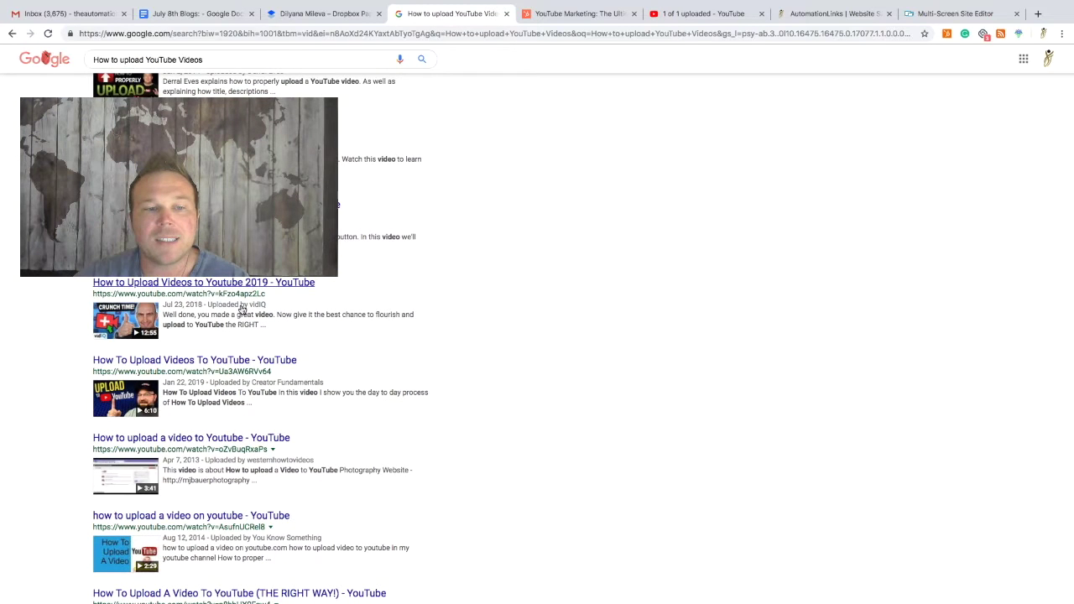
scroll(242, 311, "down", 3)
scroll(242, 322, "down", 3)
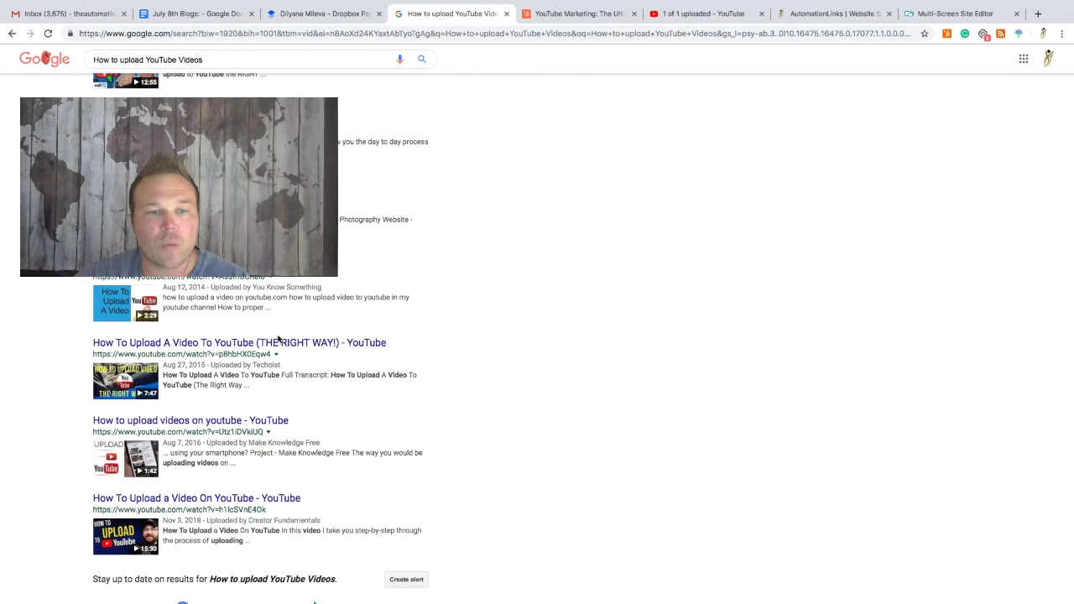
scroll(308, 378, "down", 2)
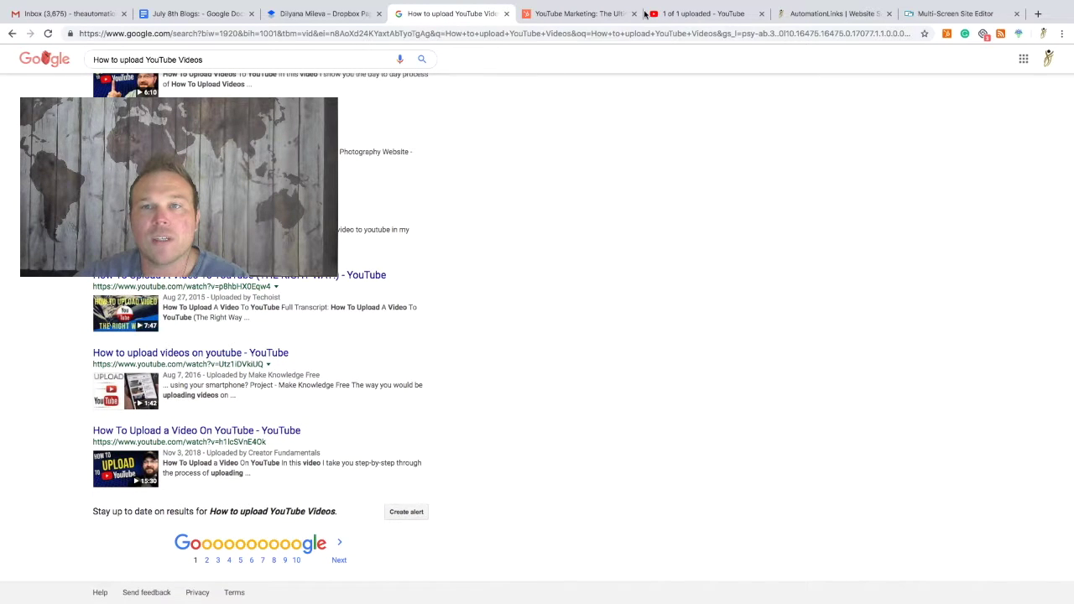
Append ' | AutomationLinks' to the video title and copy 'AutomationLinks'
left_click(674, 17)
type("\\ ")
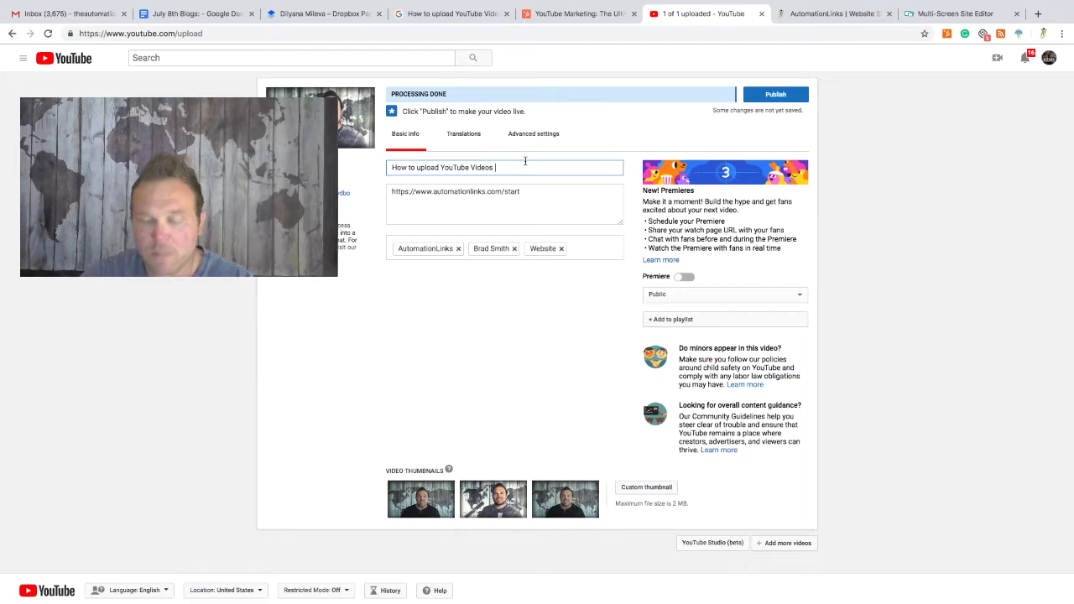
type("AutomationLinks")
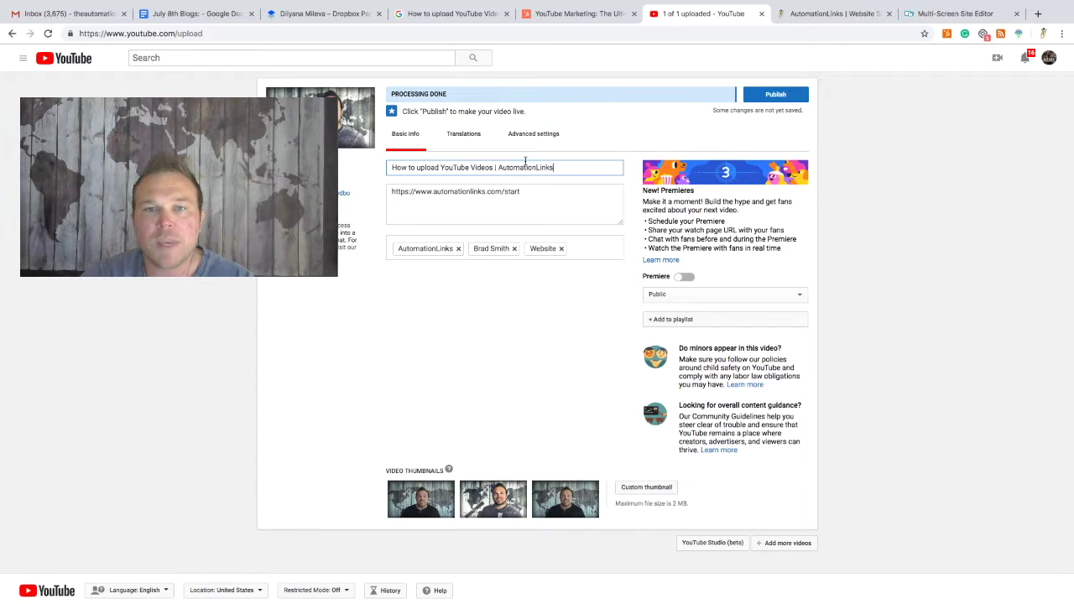
double_click(561, 167)
key("super+c")
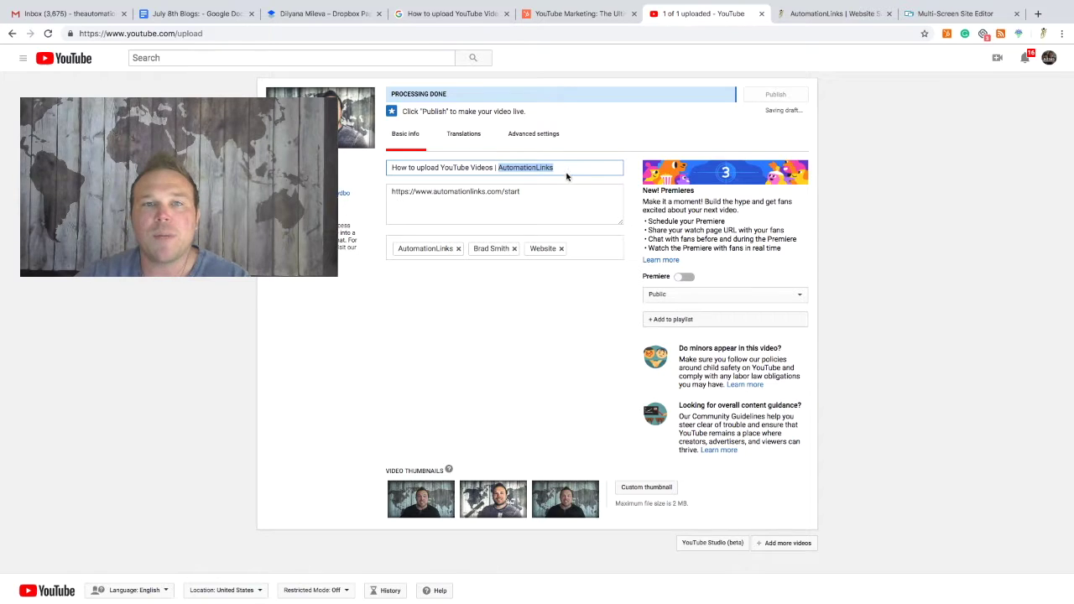
Search Google for 'AutomationLinks', then return to the upload details and deselect the title
left_click(466, 19)
triple_click(313, 59)
key("super+v")
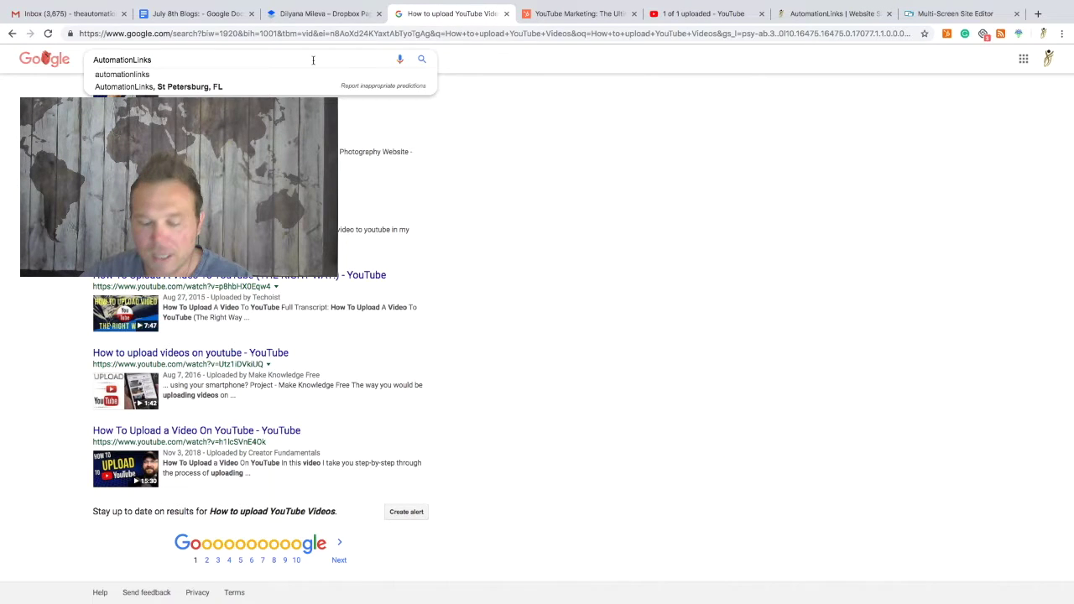
left_click(423, 59)
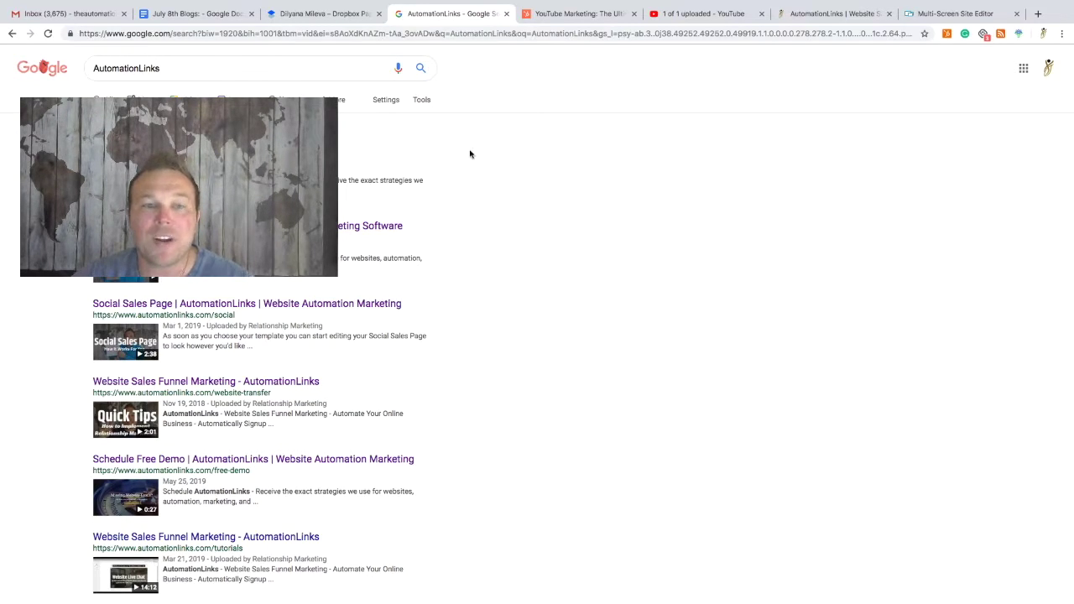
left_click(705, 14)
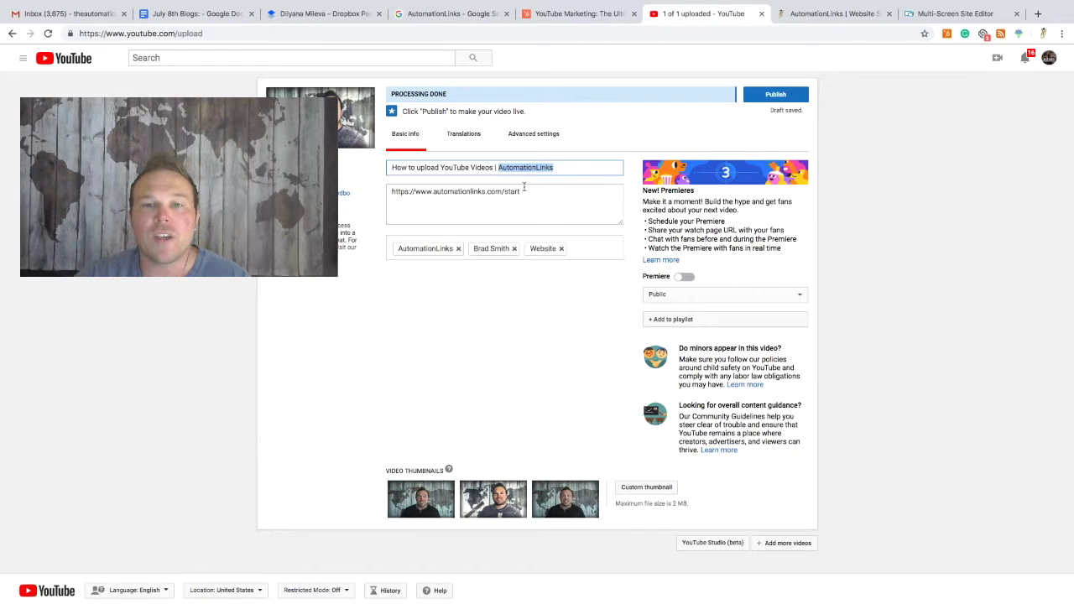
left_click(576, 169)
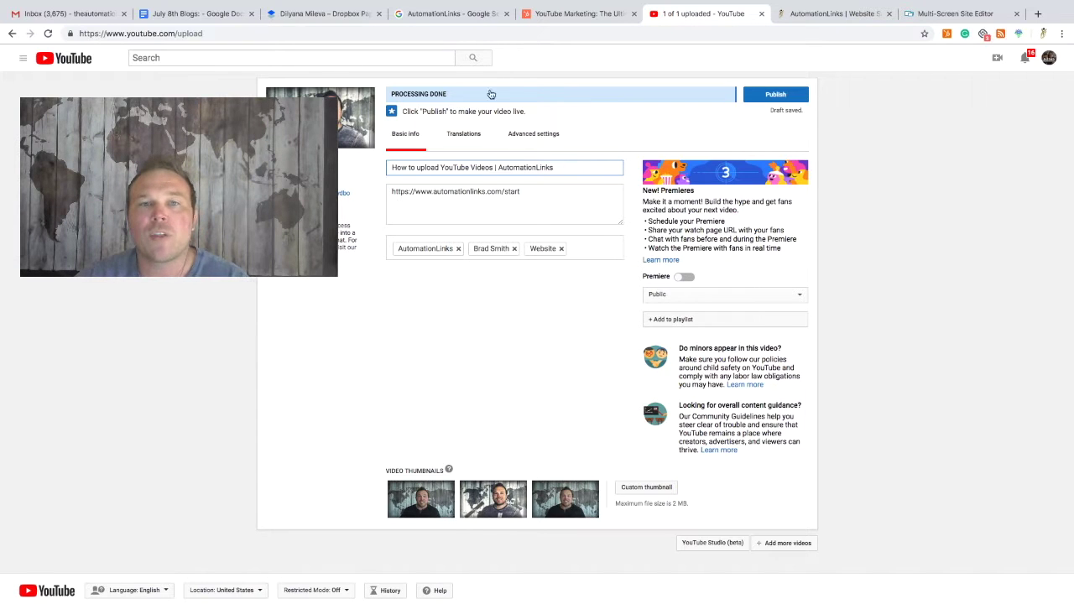
Search Google for 'Gary Vee' videos, then go back to the HubSpot YouTube marketing article
left_click(451, 14)
key("ctrl+a")
type("Gary Vee")
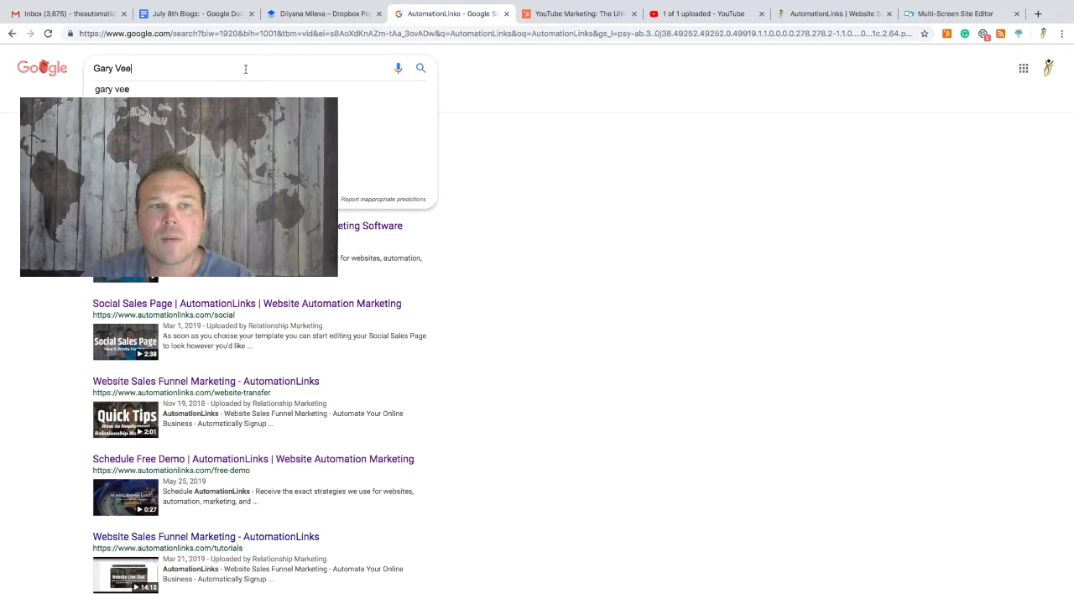
key("Return")
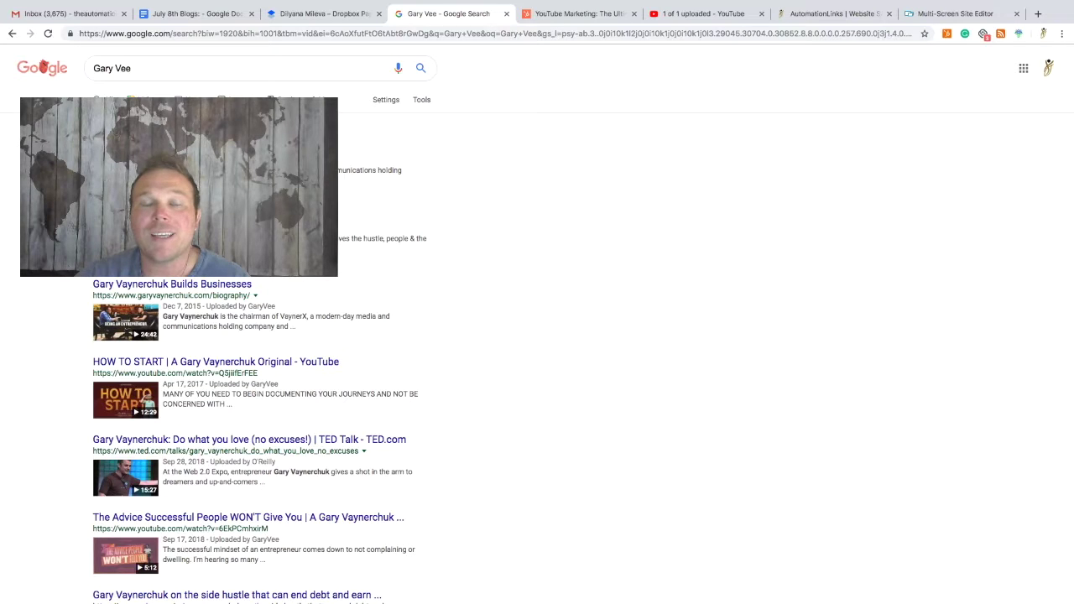
left_click(678, 14)
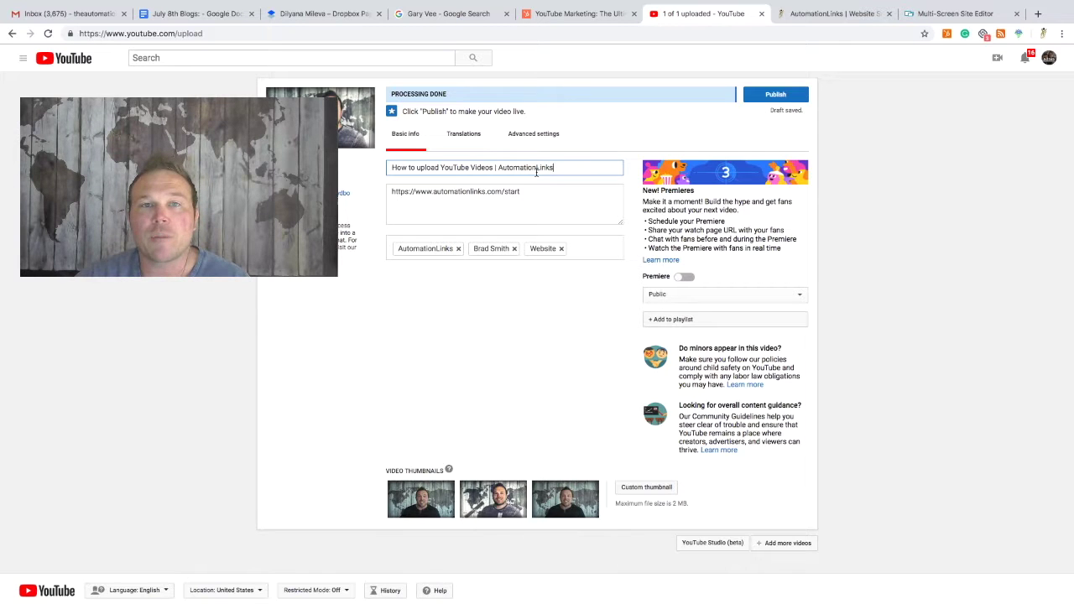
left_click(573, 14)
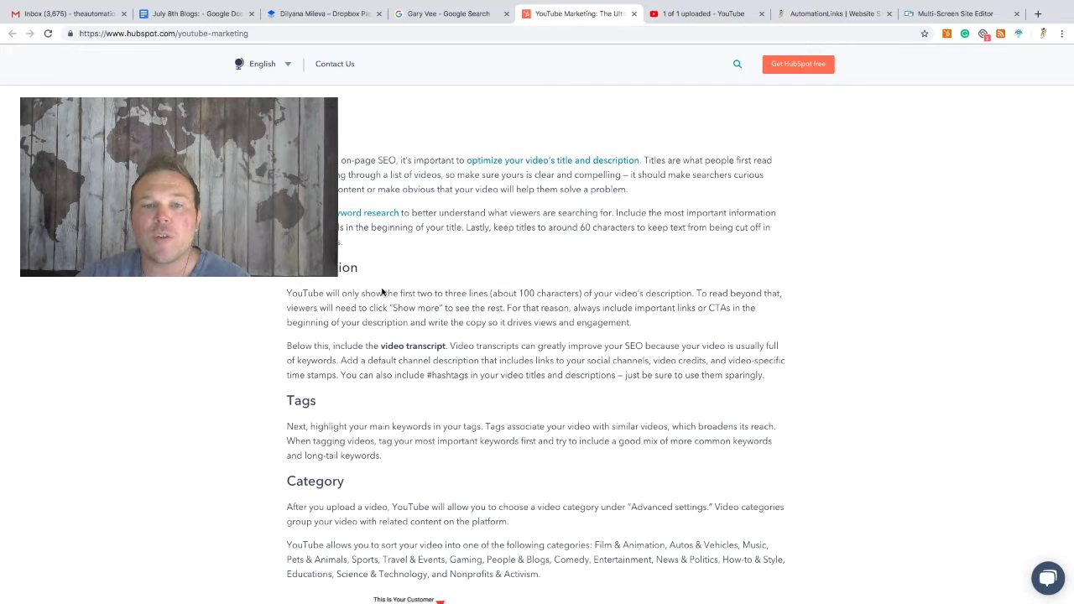
Highlight the article's 'two to three lines' description advice, then return to the upload details
left_click_drag(434, 292, 499, 294)
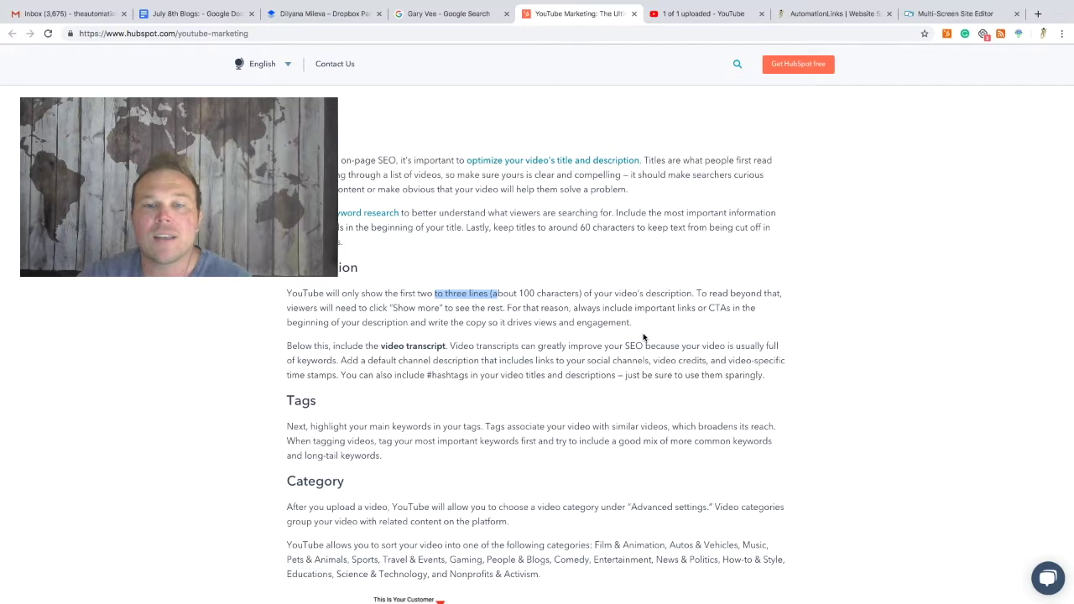
left_click(659, 13)
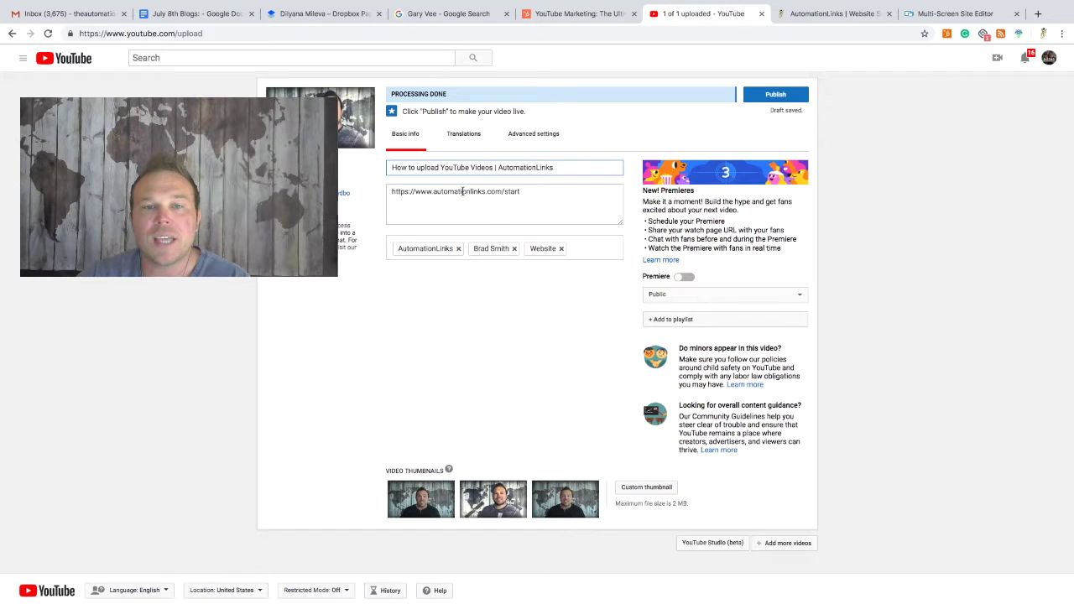
Add an intro line above the link: the AutomationLinks owner shows how to upload YouTube videos - Click here to learn more
left_click(405, 191)
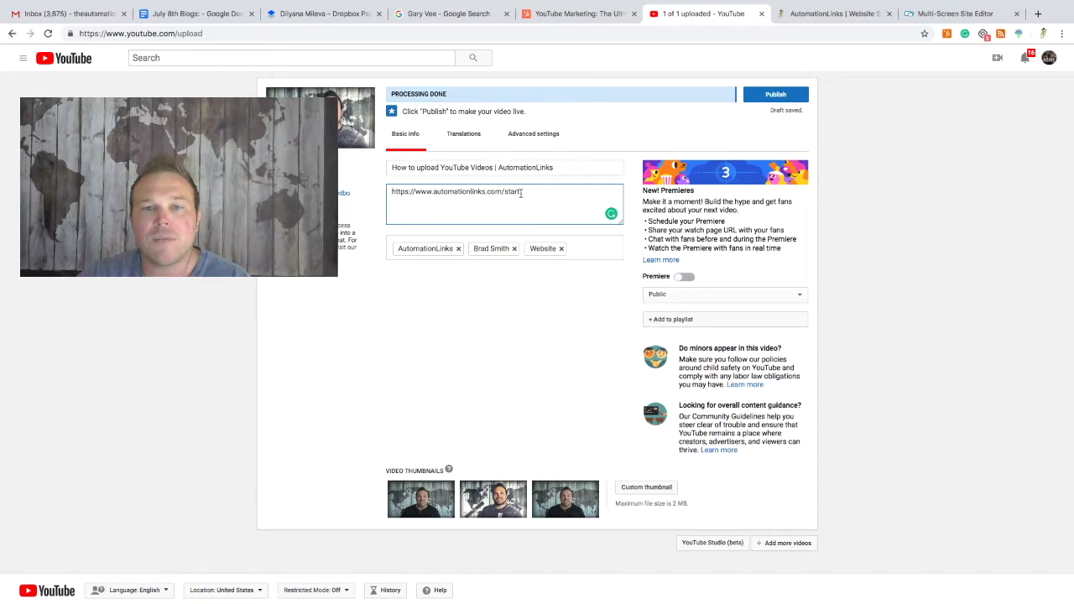
key("Return")
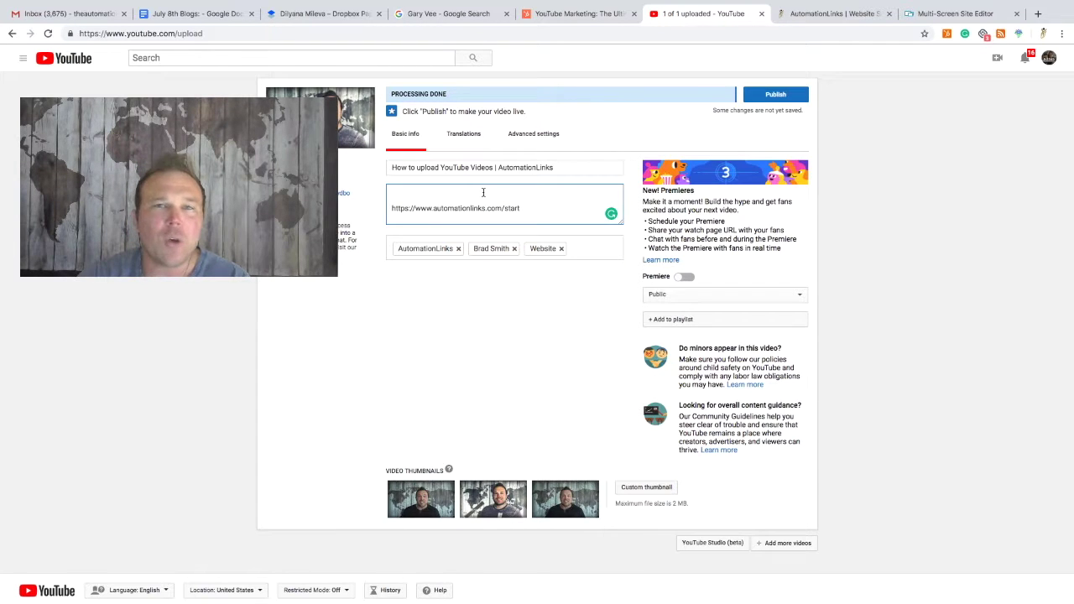
type("In this v")
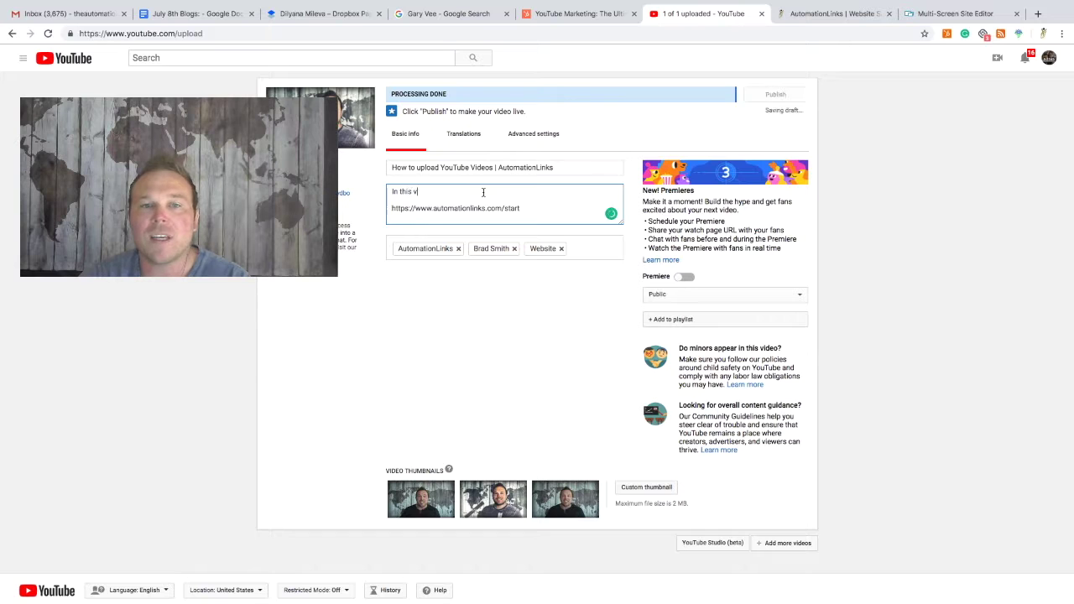
type("ideo, owner of AutomationLinks")
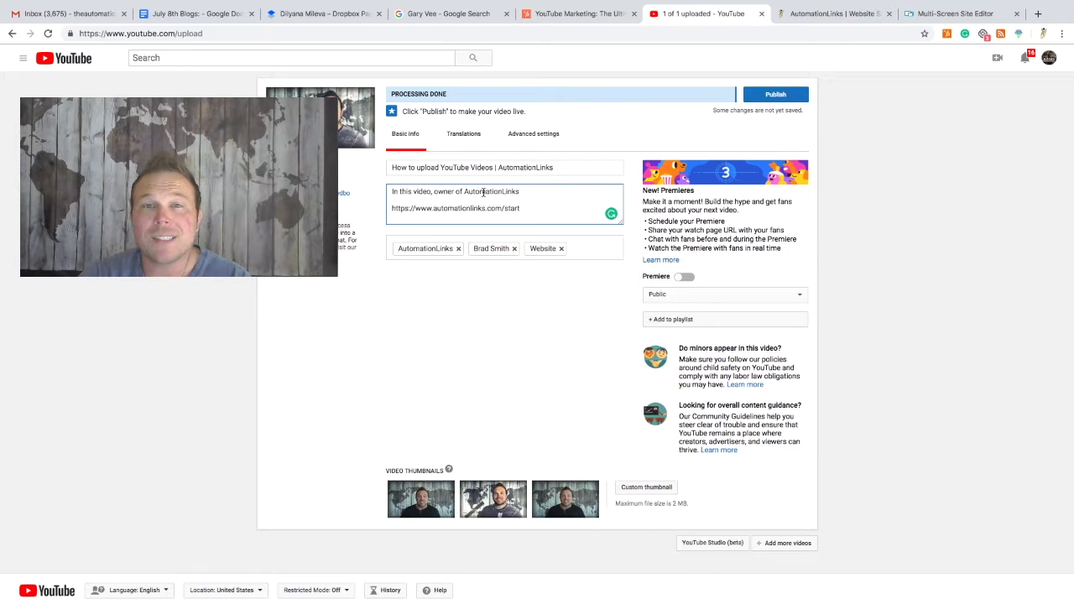
type(" Brad Smith")
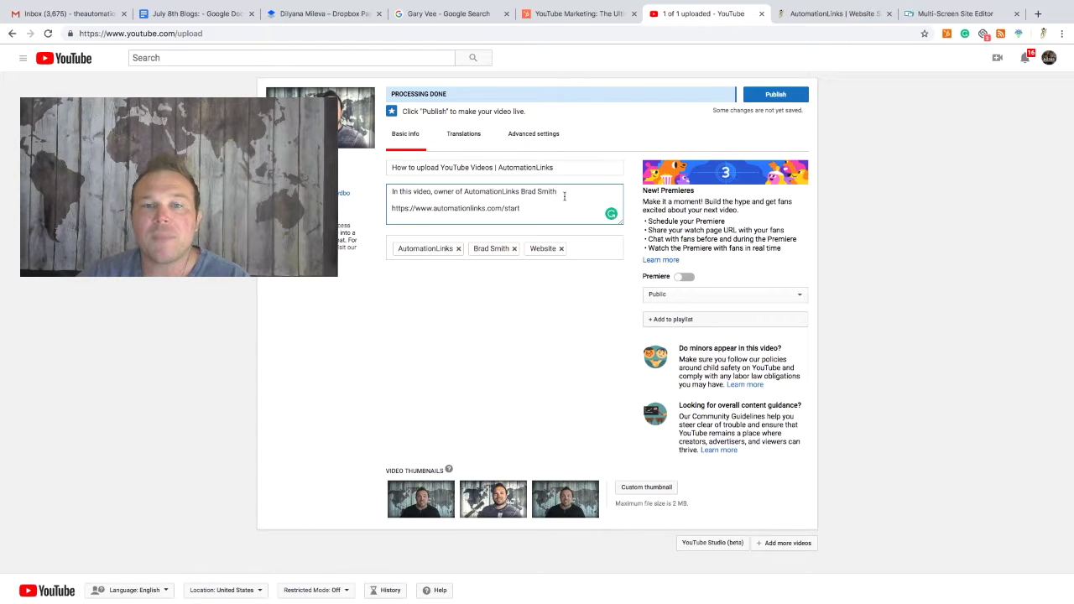
type("will")
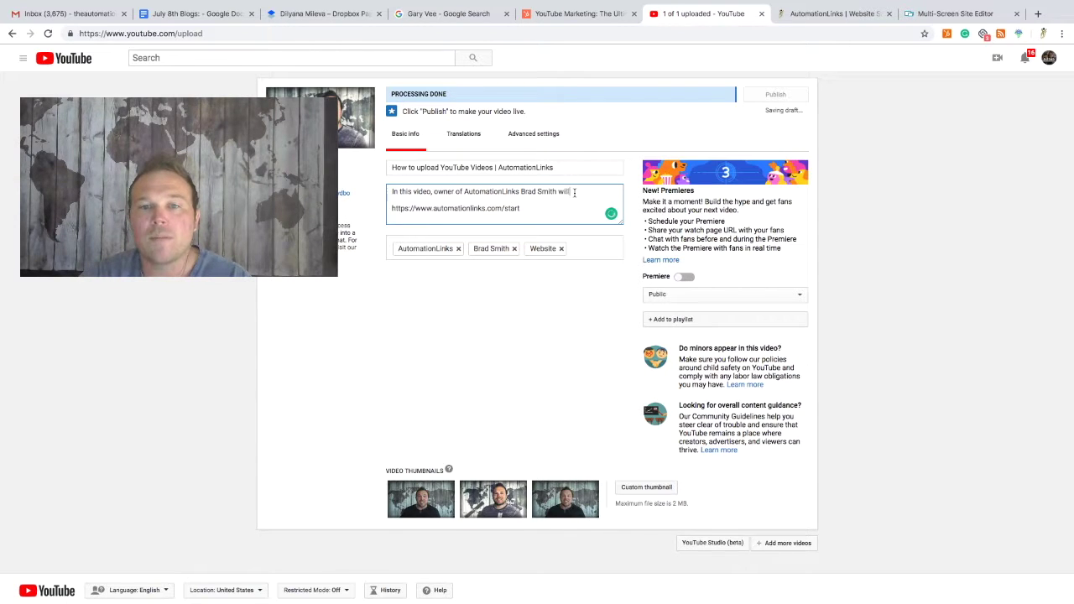
type(" show you ho")
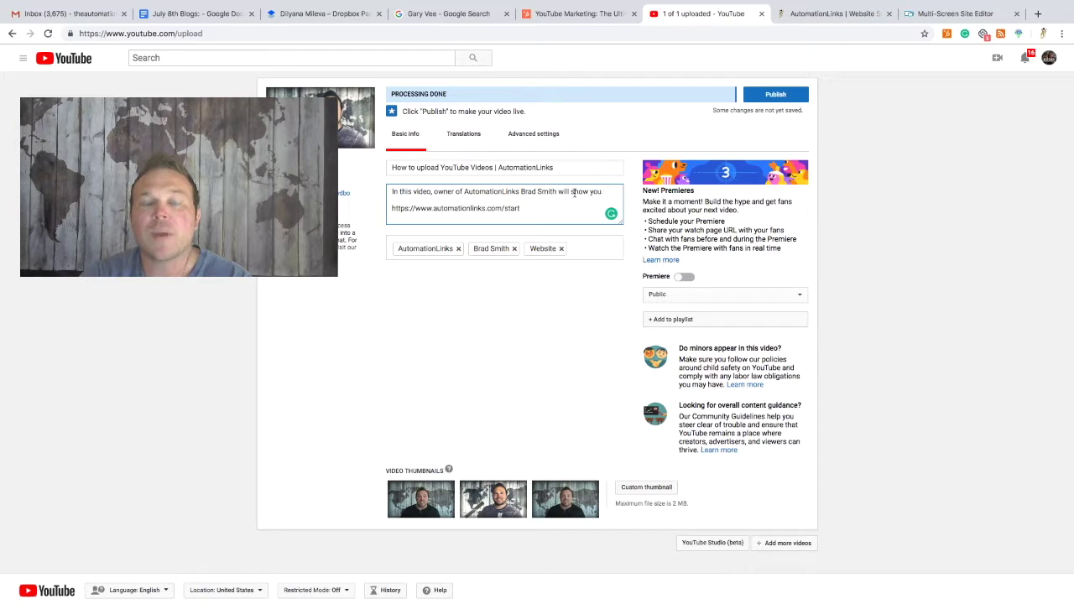
left_click_drag(493, 168, 386, 169)
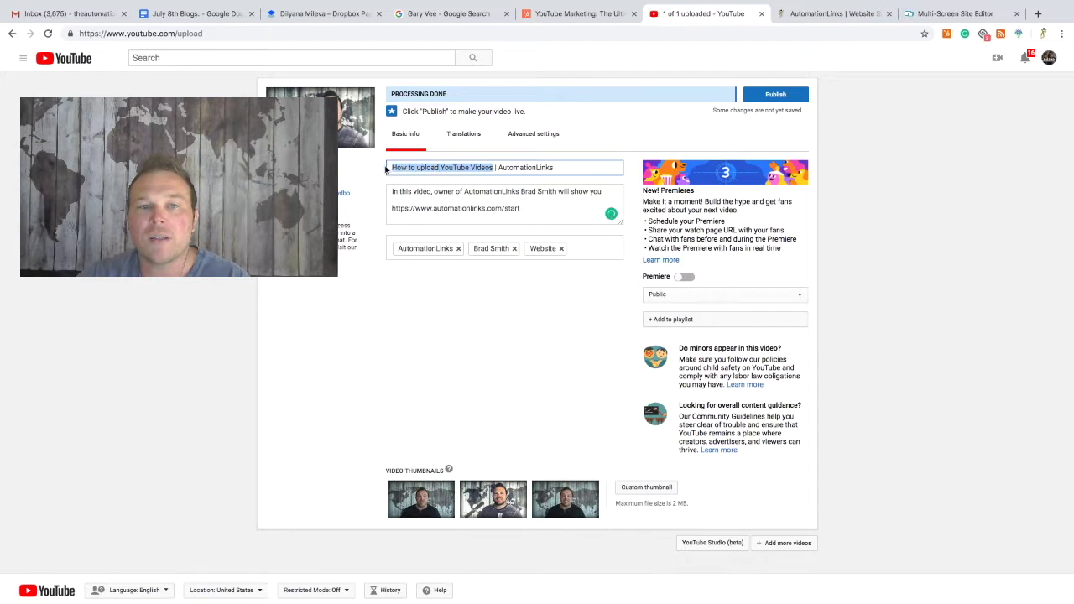
left_click(608, 193)
type("how to up")
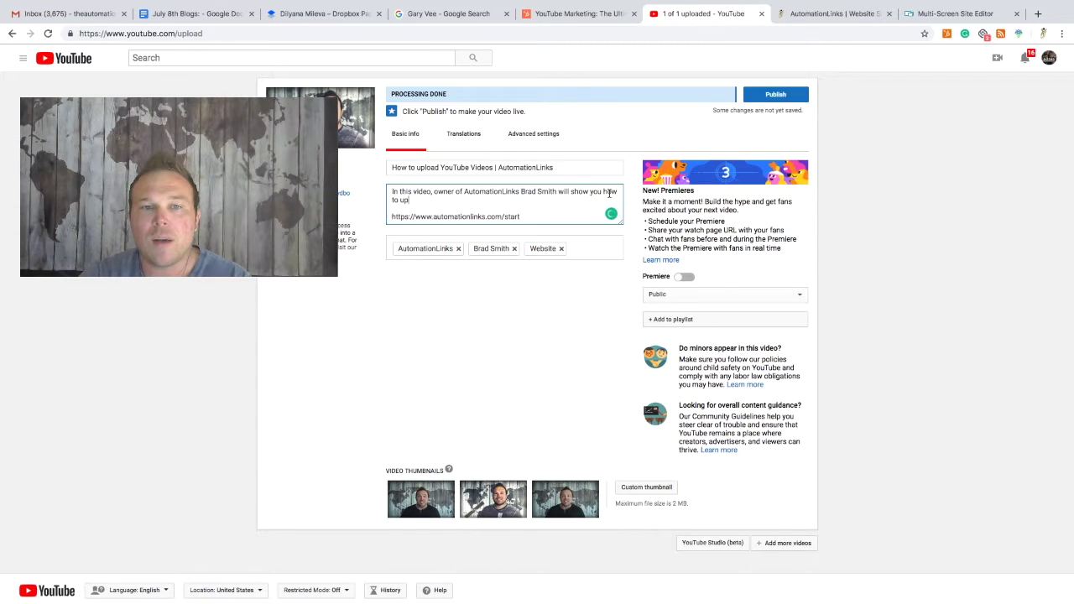
type("load YouTube ")
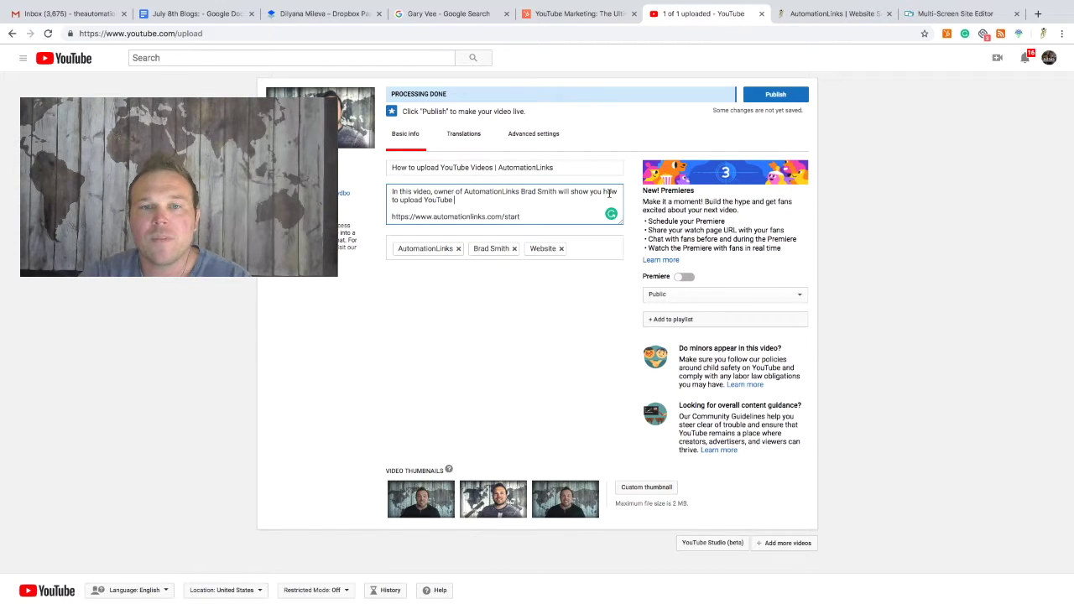
type("videos - Cl")
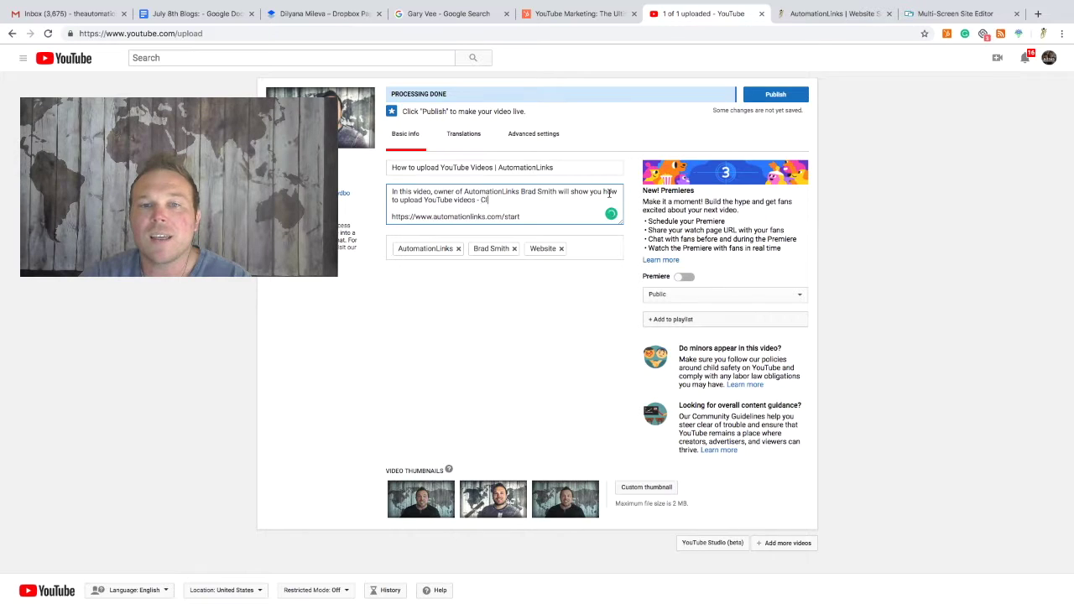
type("ick here to learn more")
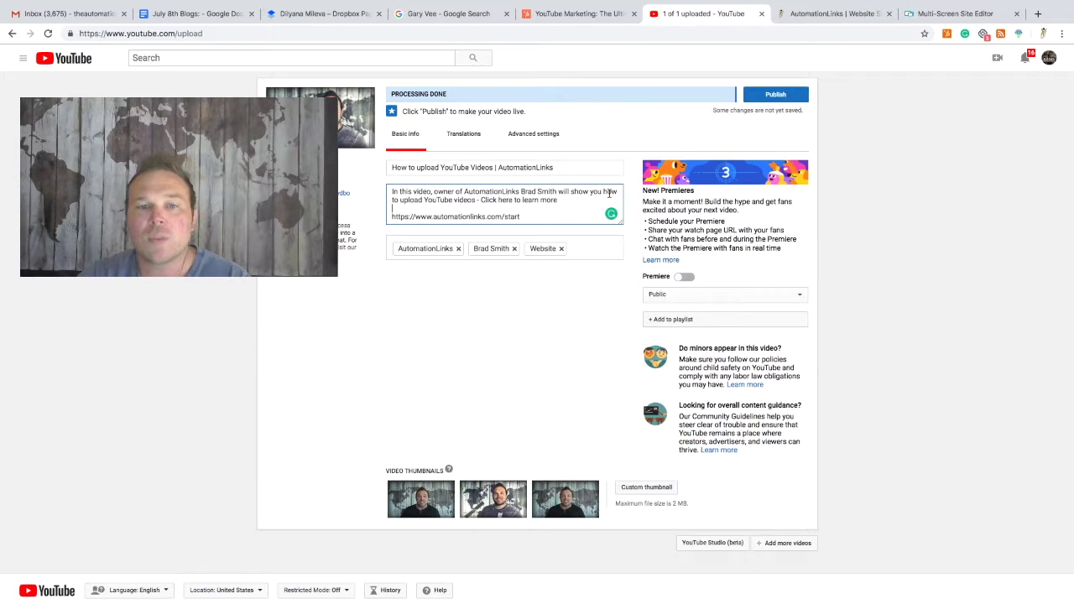
key("Delete")
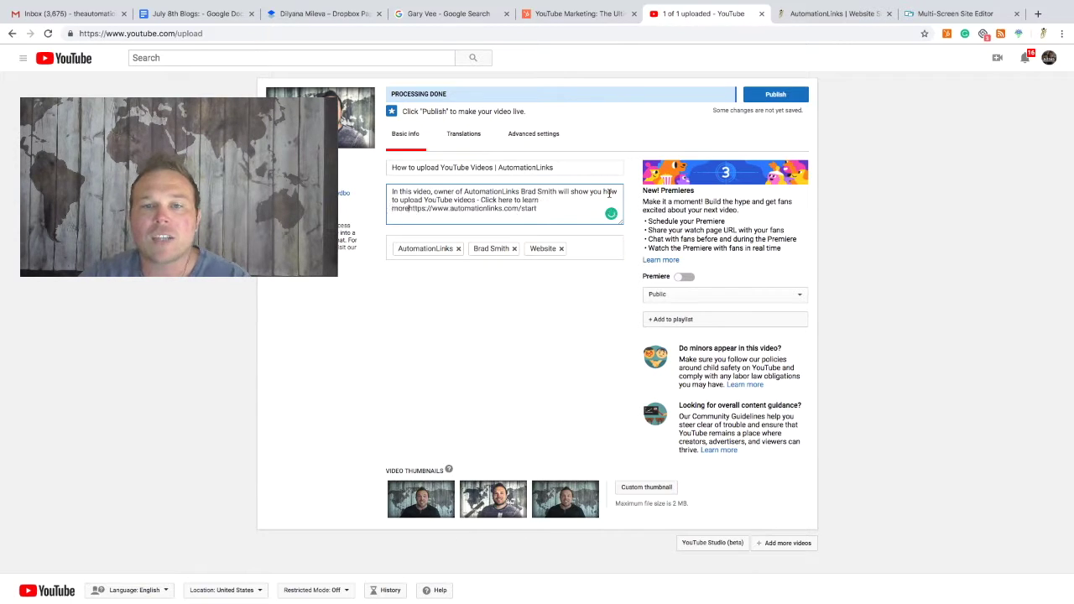
Compare the keyword phrase 'How to upload YouTube Videos' in the title and description
key("Up")
key("Up")
left_click(533, 204, "shift")
left_click(531, 210, "shift")
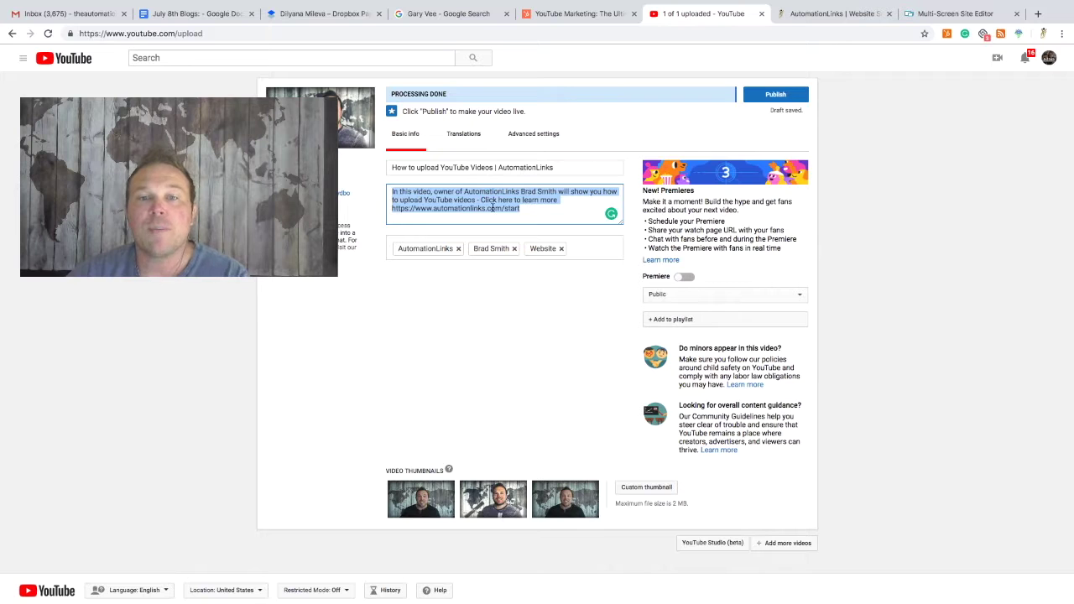
left_click(437, 195)
double_click(486, 191)
left_click(508, 169)
key("ctrl+a")
left_click(504, 192)
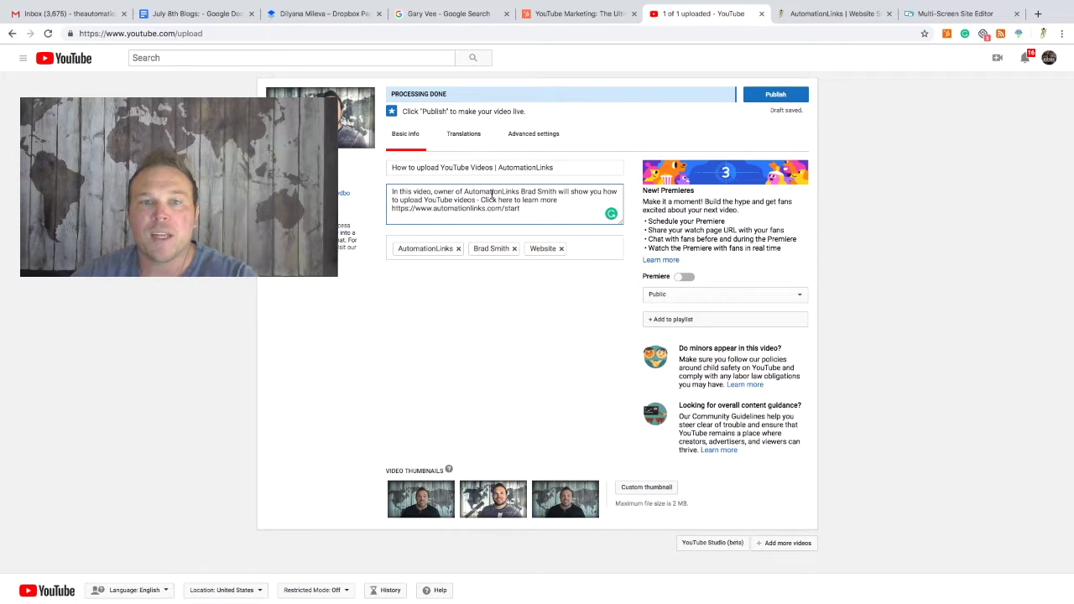
left_click_drag(492, 167, 398, 170)
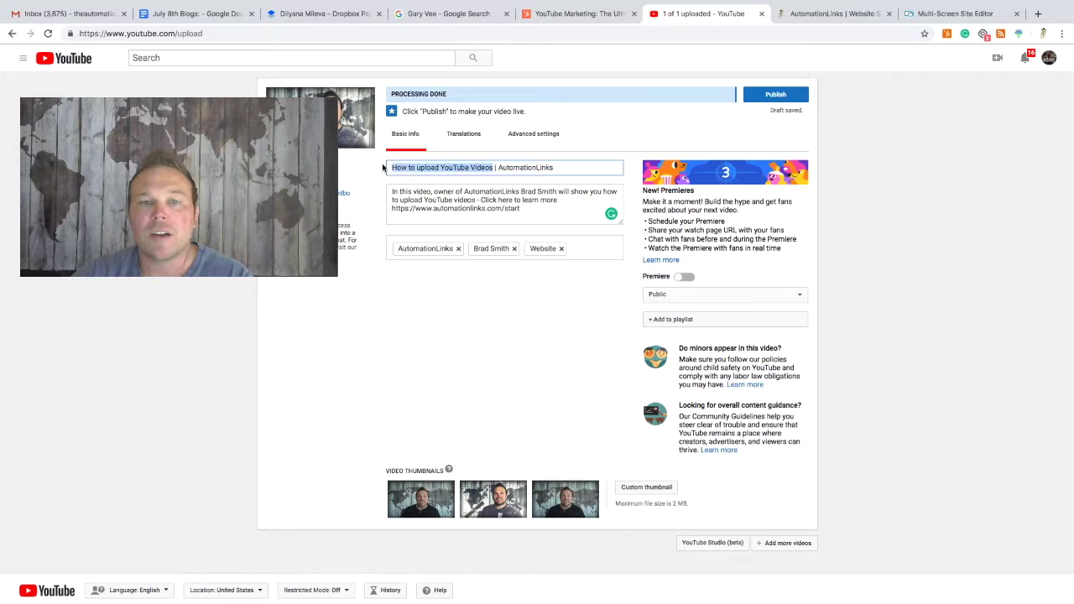
left_click(475, 201)
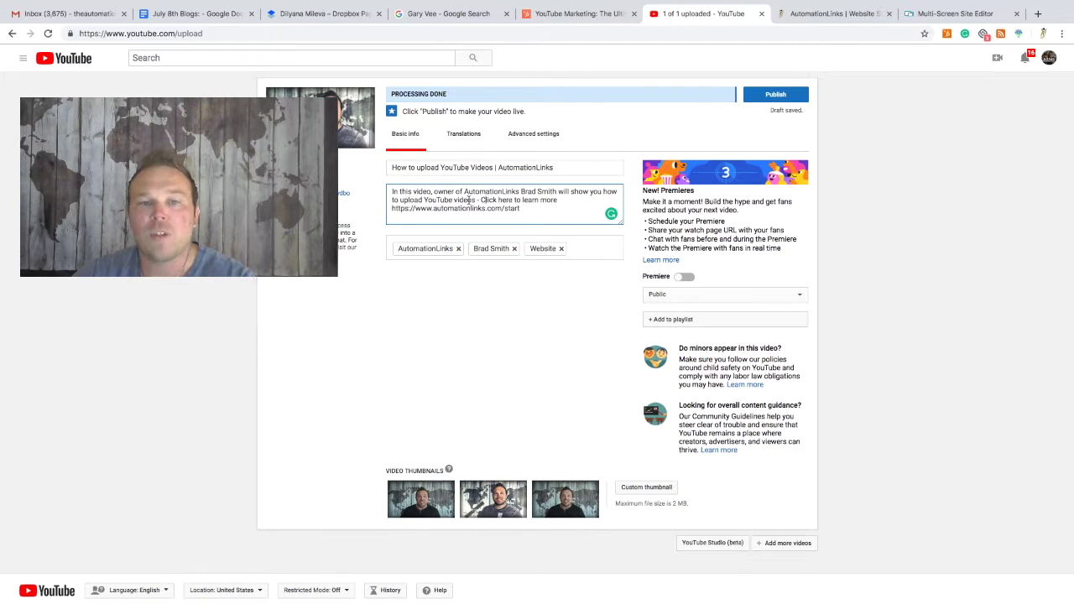
left_click_drag(602, 191, 478, 201)
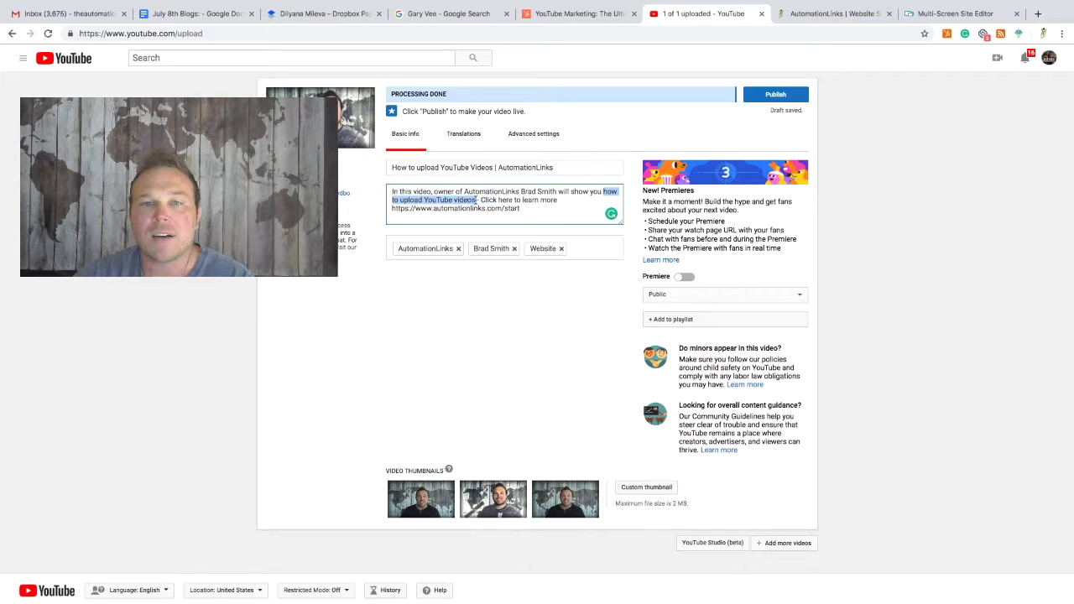
left_click(546, 210)
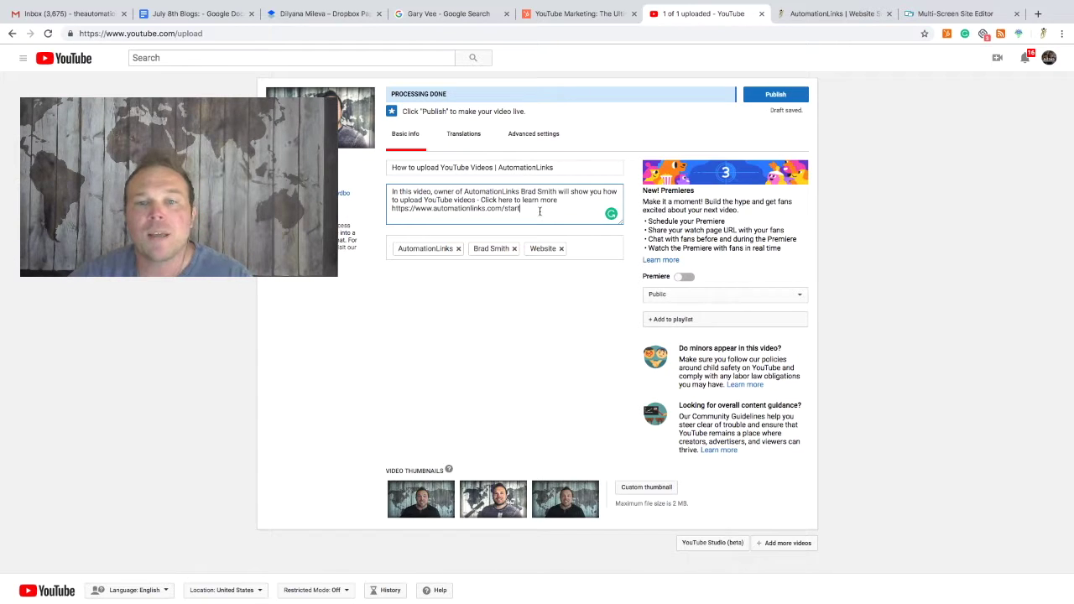
Add the line 'These are the top 3 things I am showing in this video:' below the link
key("Return")
key("Return")
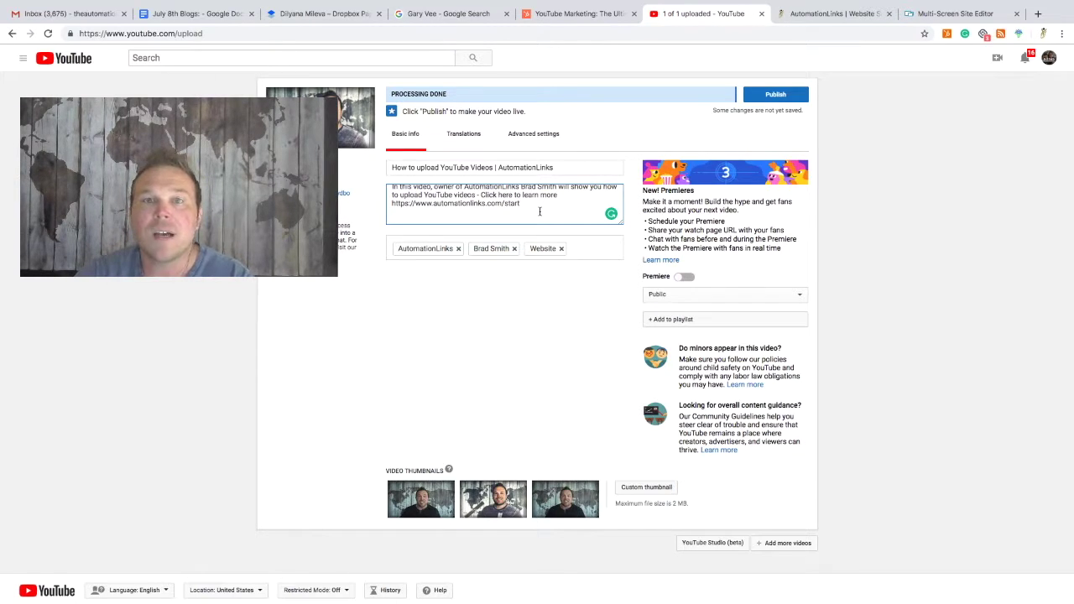
type("These are t")
type("he top 3 things")
type(" we spoke")
key("BackSpace")
key("BackSpace")
key("BackSpace")
key("BackSpace")
key("BackSpace")
key("BackSpace")
type("I")
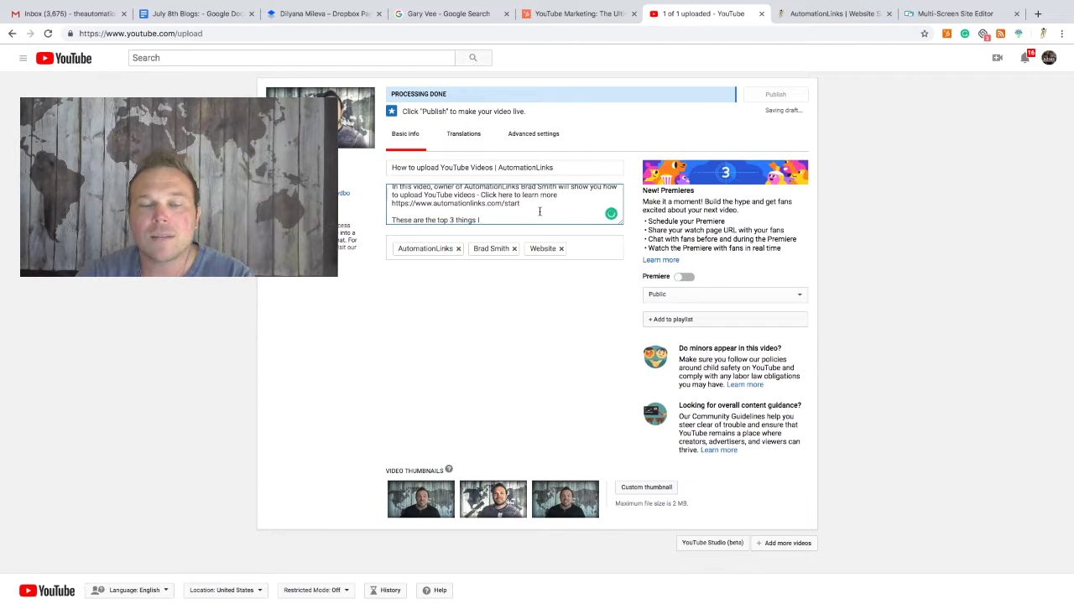
type(" am show")
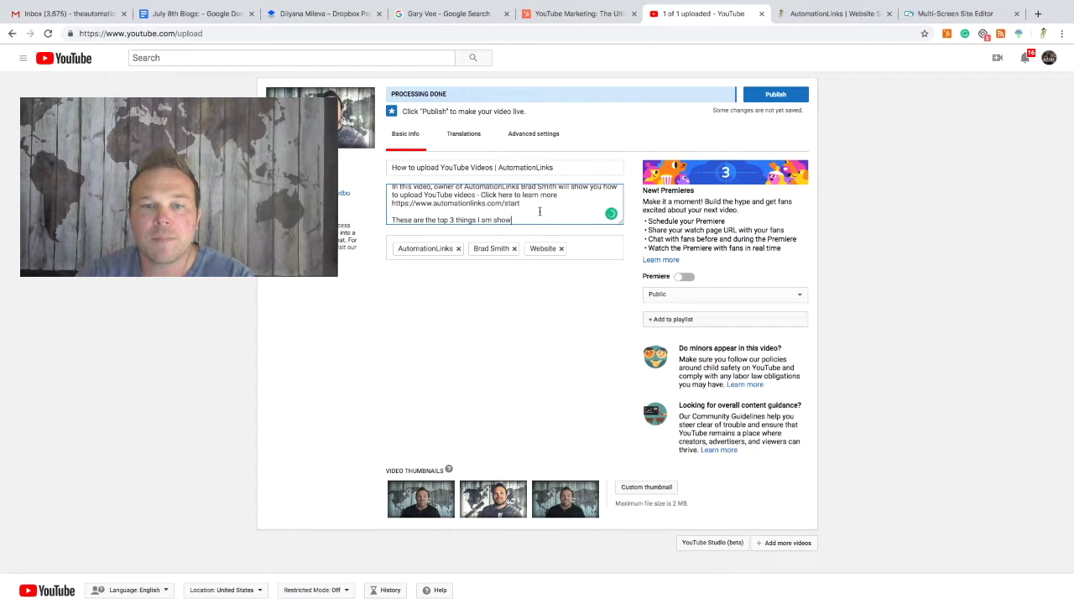
type("ing in this video:")
List '1. Title', '2. Description', '3. Thumbnail', then begin 'If you like this please go to our website'
key("Return")
type("1. Title")
key("Return")
type("2. Descri")
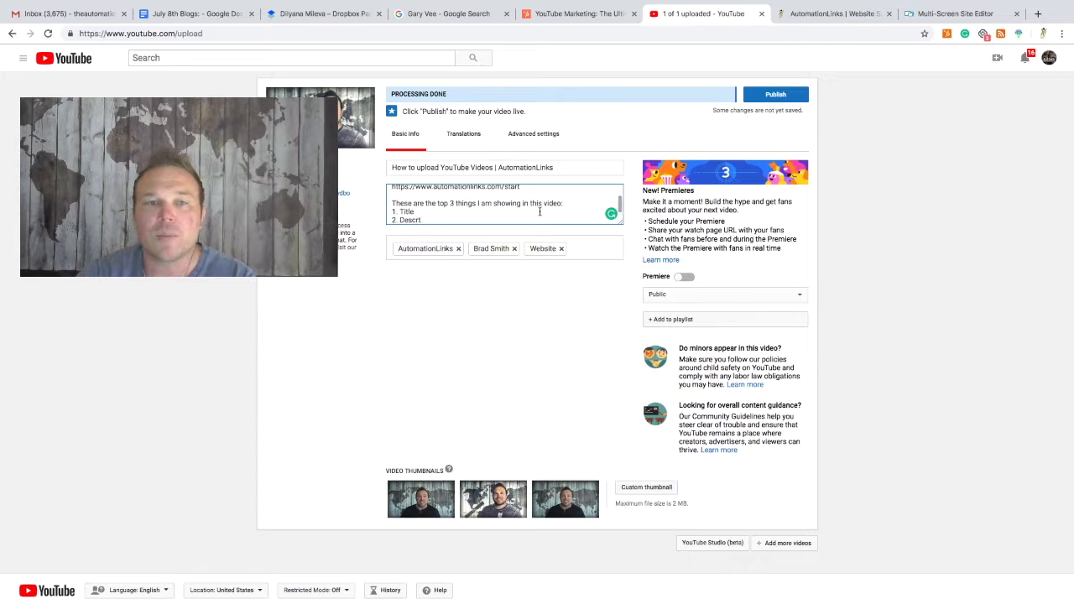
type("ption")
key("Return")
type("3.")
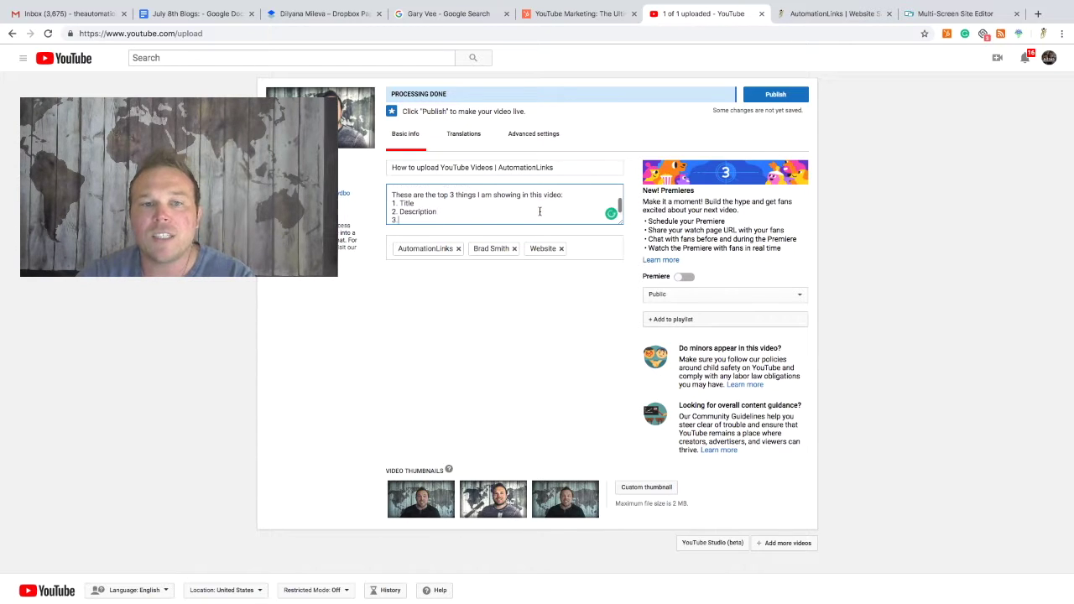
type(" Thumbnail")
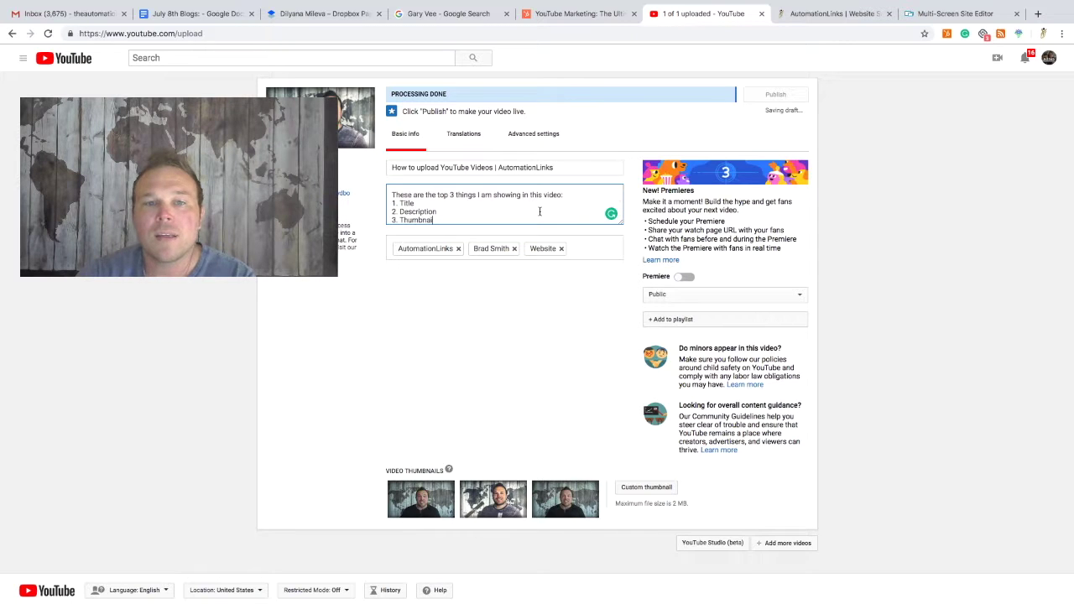
key("Return")
key("Return")
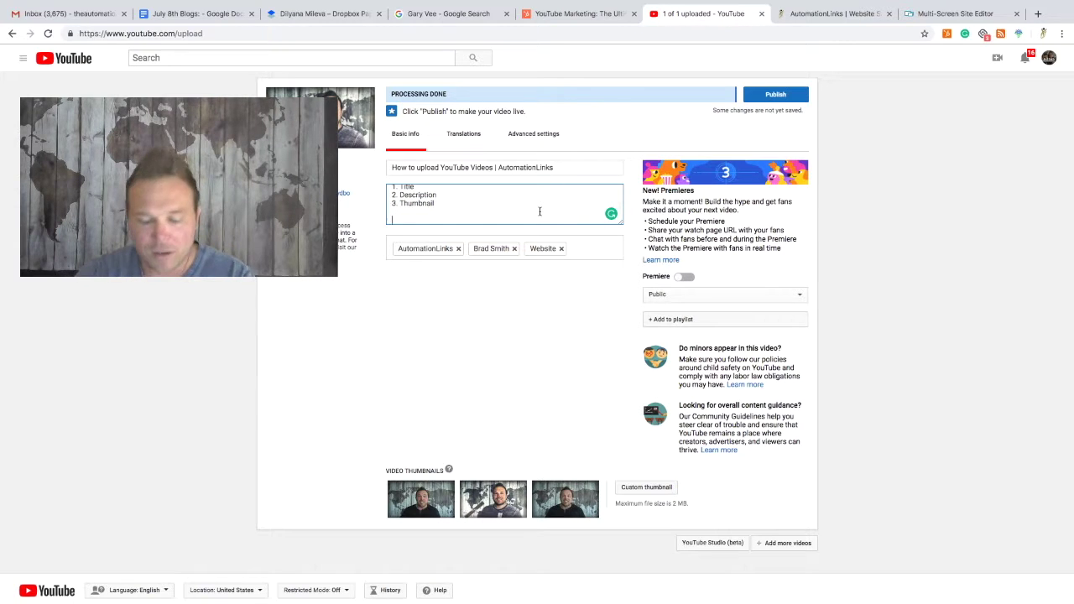
type("If you like this please ")
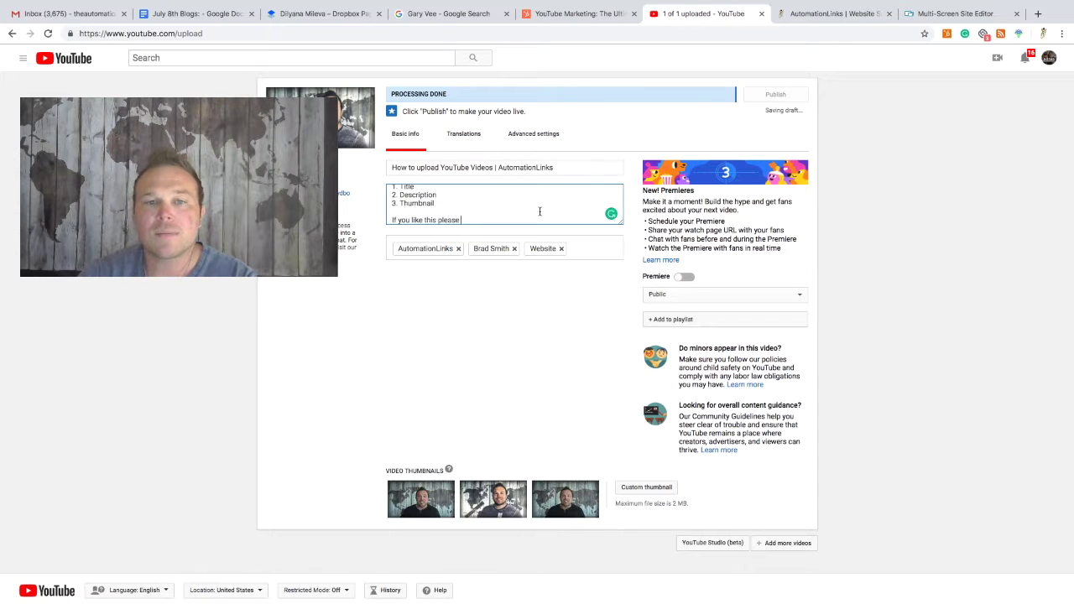
type("go to our website -")
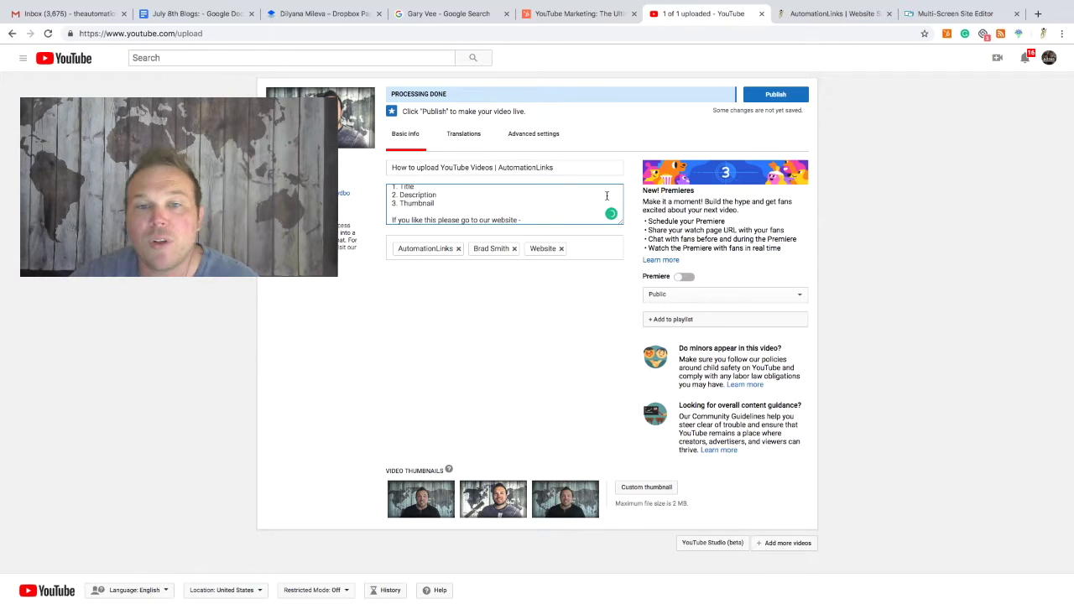
Scroll the description box up and down to review the finished text
scroll(607, 196, "up", 3)
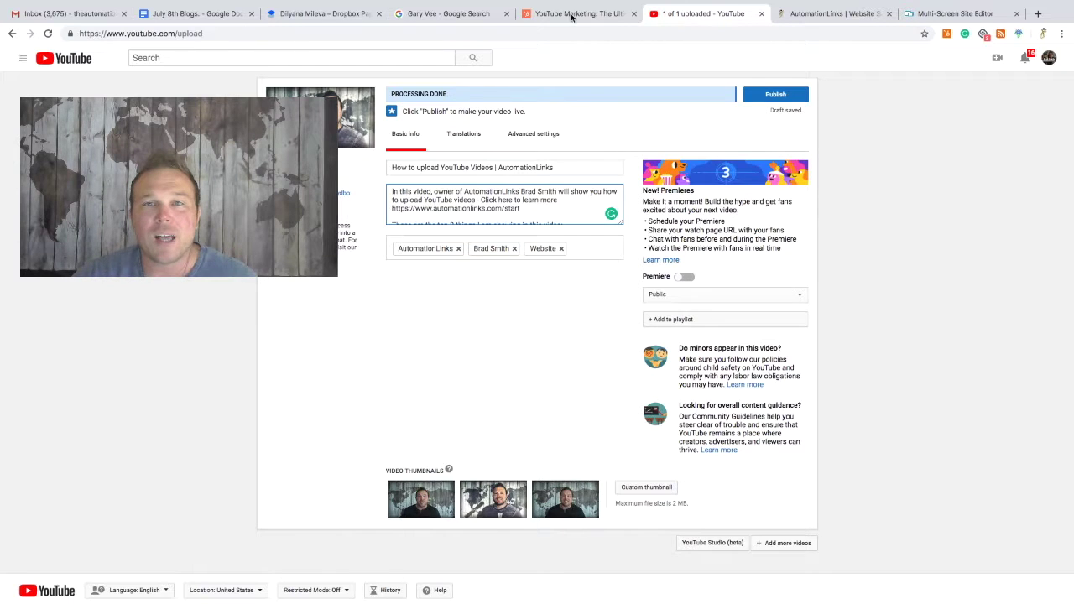
scroll(504, 194, "down", 3)
scroll(424, 186, "up", 2)
scroll(433, 194, "down", 1)
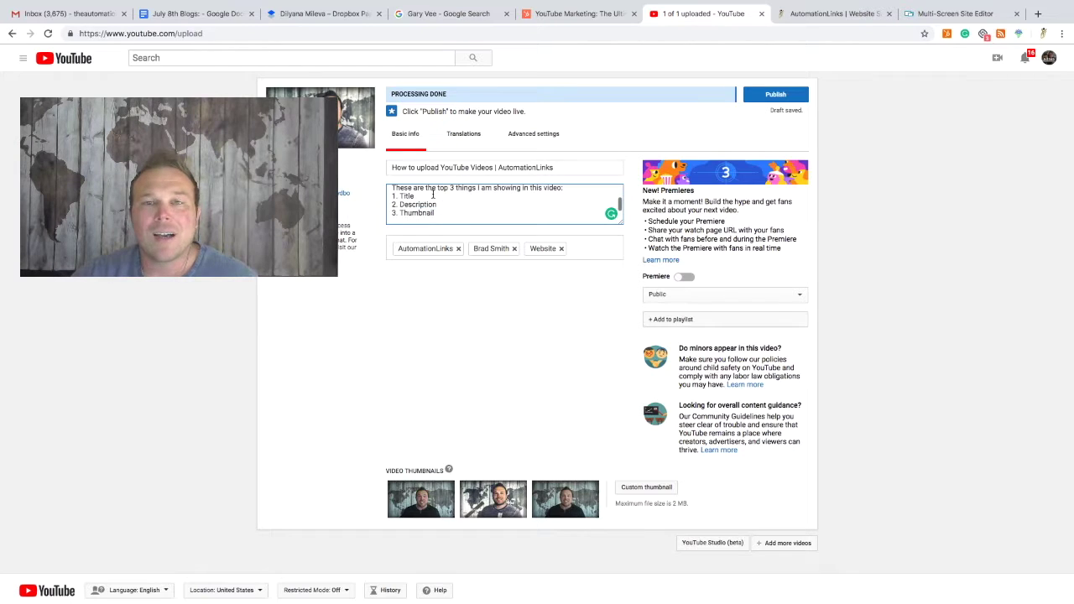
scroll(453, 199, "up", 1)
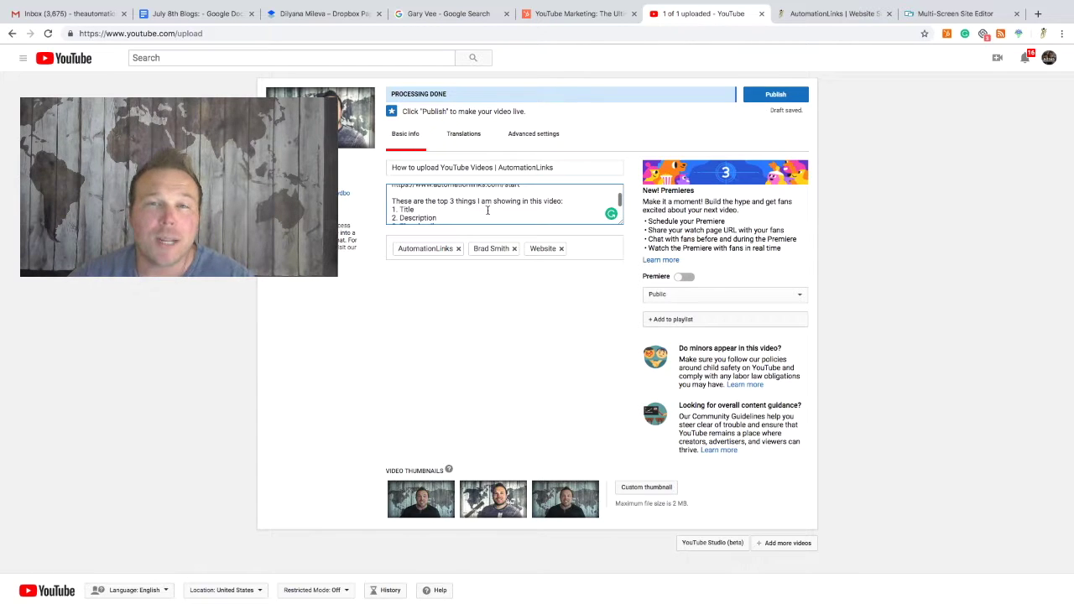
scroll(490, 211, "down", 5)
scroll(366, 225, "up", 2)
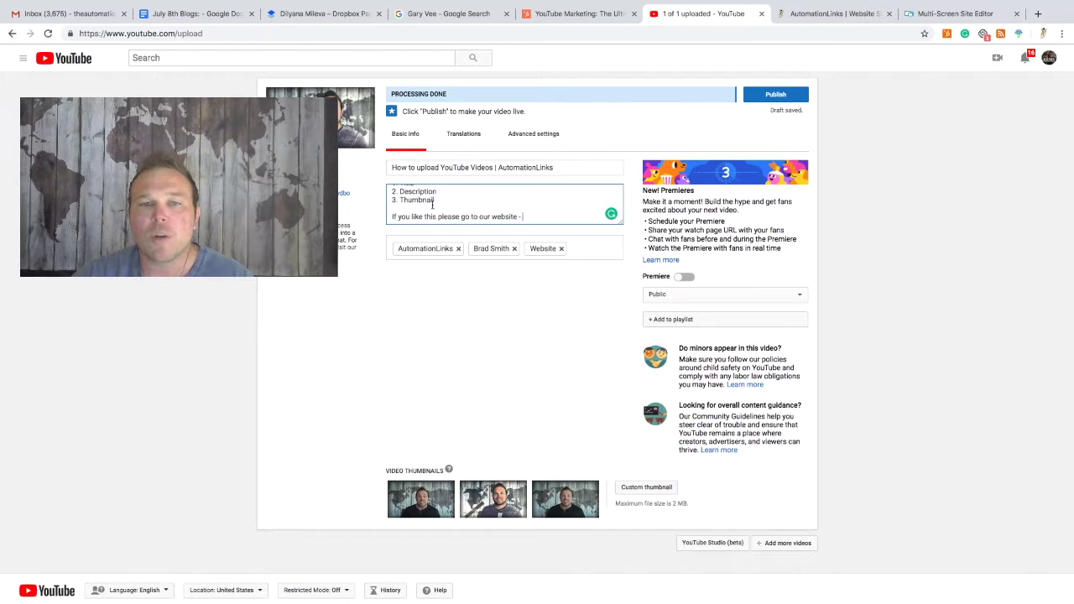
scroll(433, 204, "up", 5)
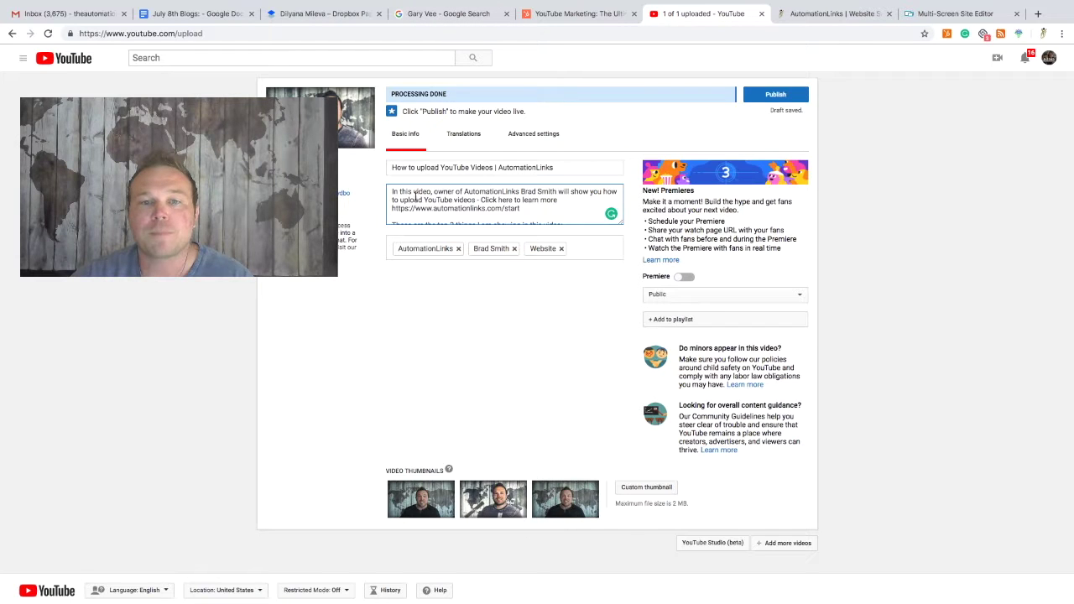
scroll(485, 208, "down", 2)
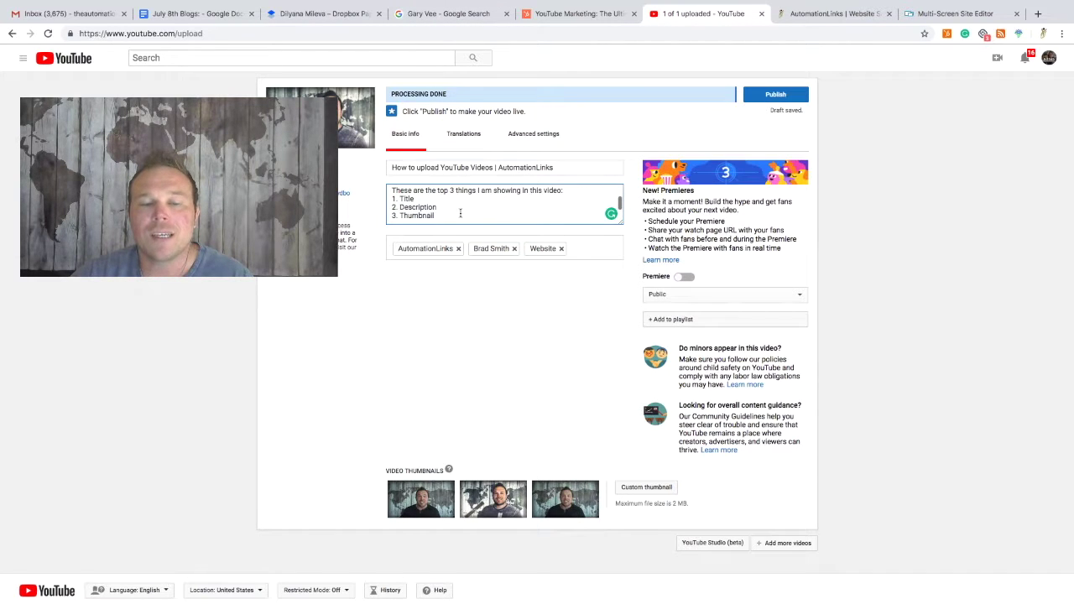
scroll(420, 202, "down", 1)
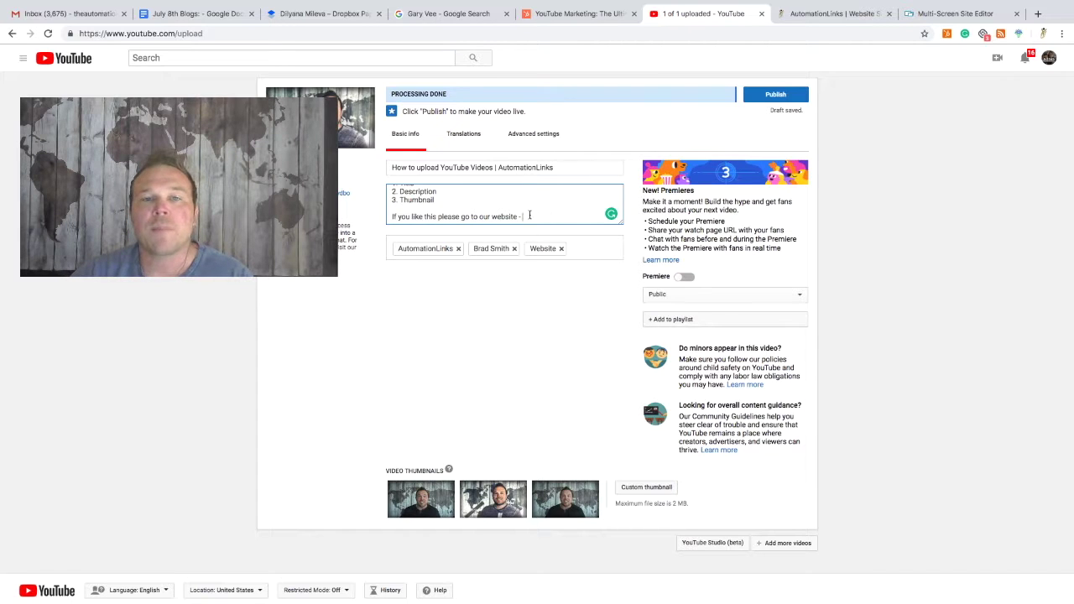
scroll(530, 214, "up", 3)
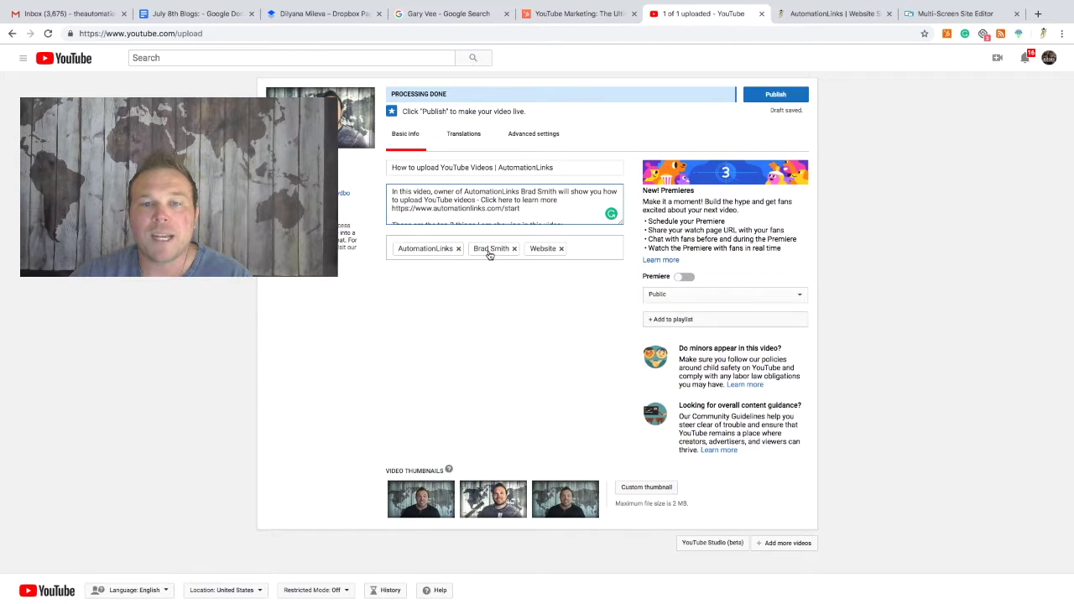
Replace the Website tag with a tag copied from the video title
left_click(561, 250)
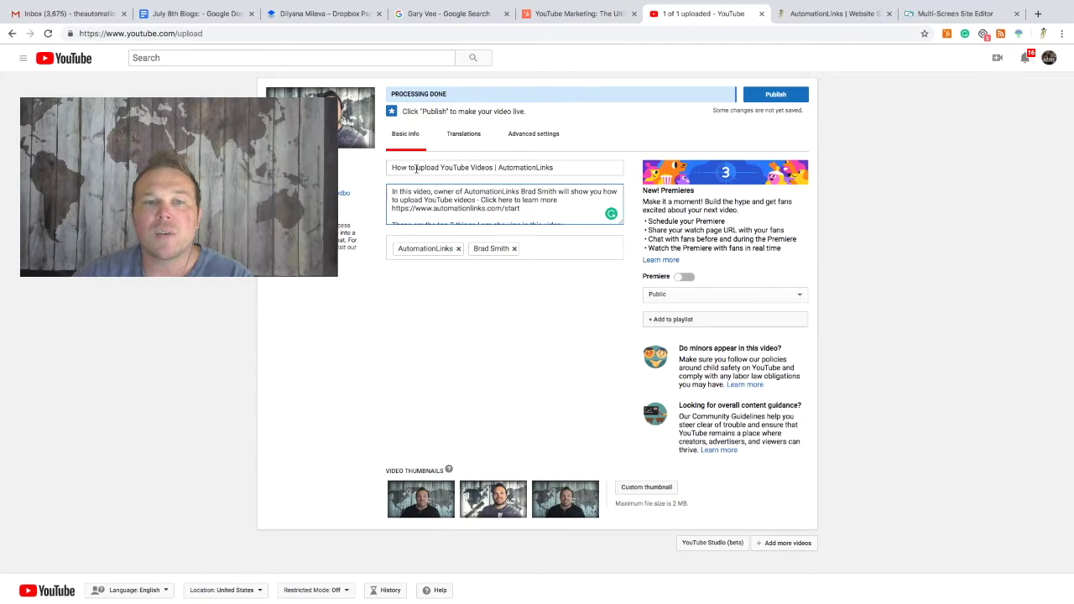
left_click_drag(392, 167, 493, 170)
key("ctrl+c")
left_click(548, 245)
key("ctrl+v")
key("Return")
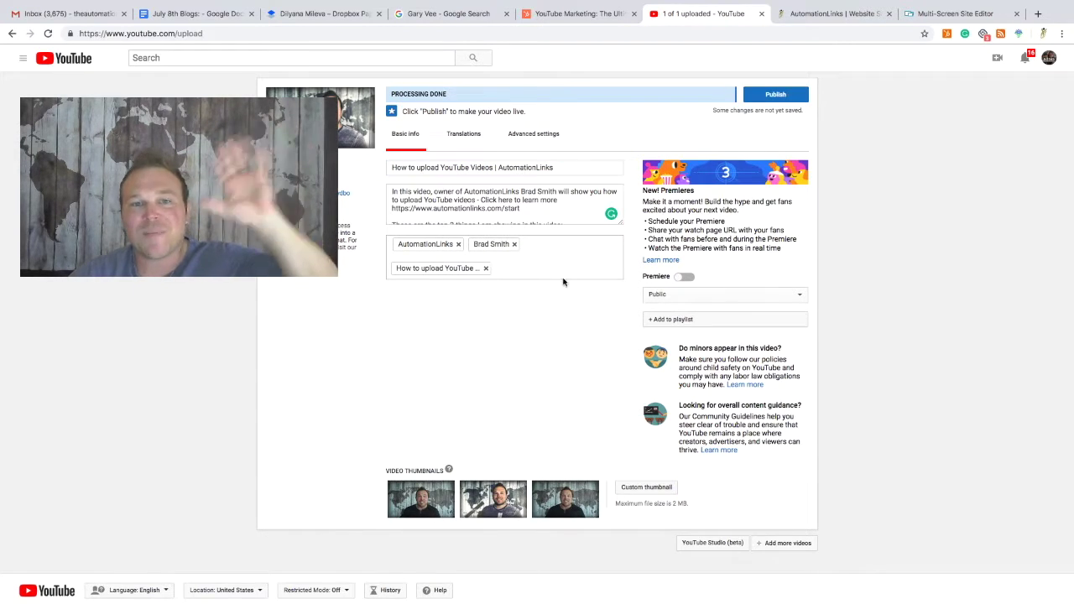
Add and remove a YouTube tag, then type the tag 'Local Fitness Training tip seattle'
left_click(462, 208)
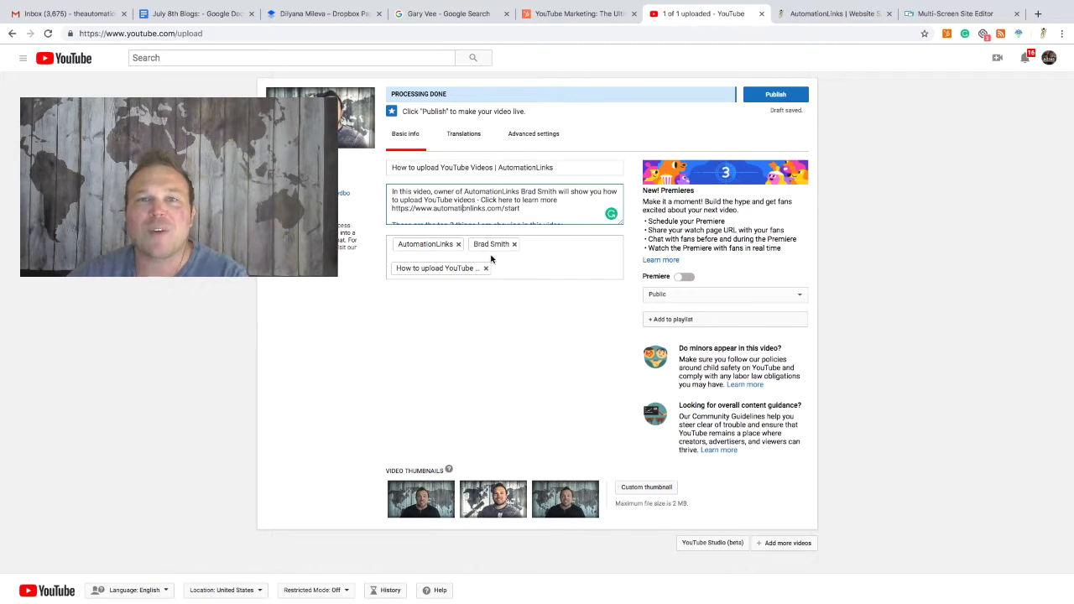
left_click(524, 270)
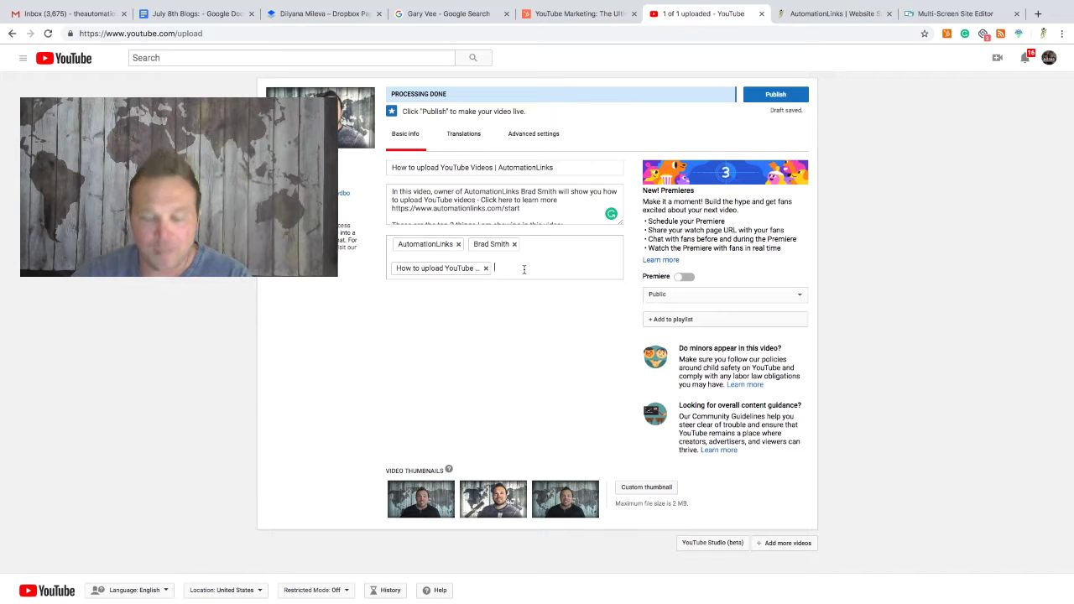
type("Websit")
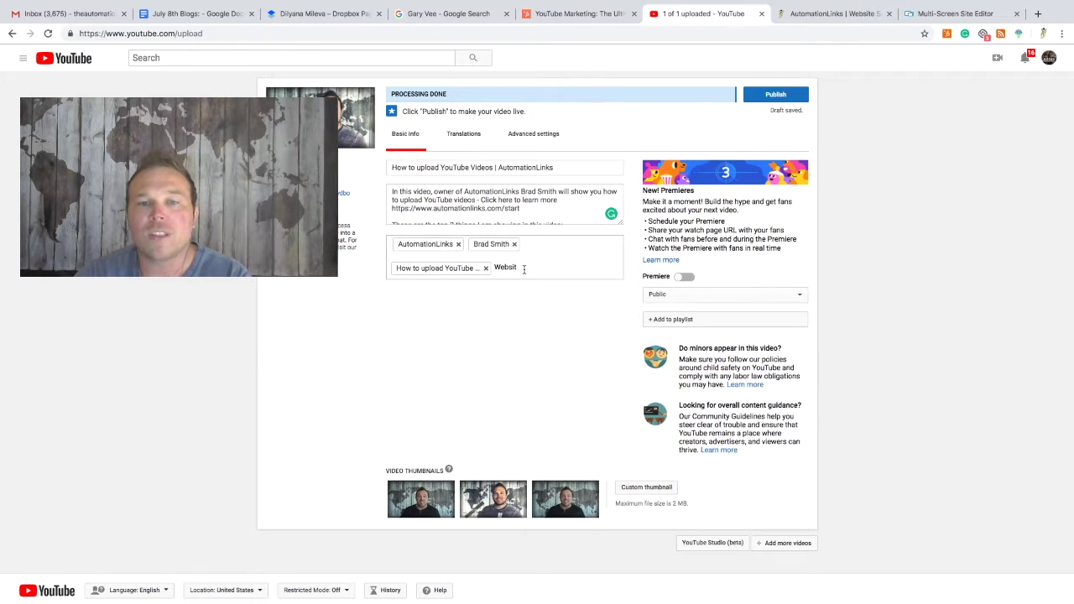
type("eTube")
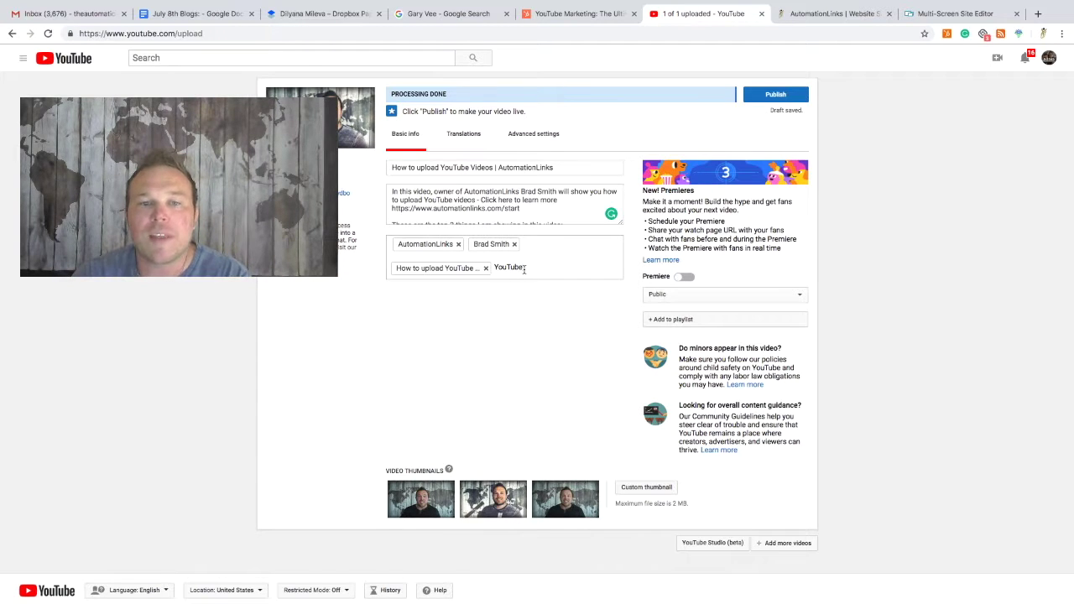
key("Return")
left_click(534, 268)
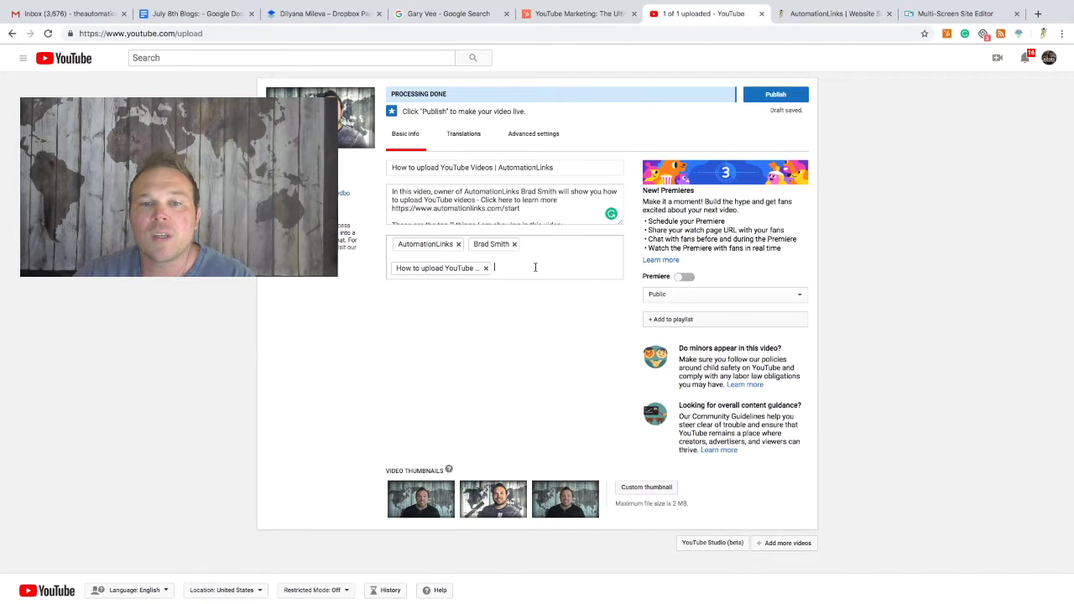
type("Local Fitness Training t")
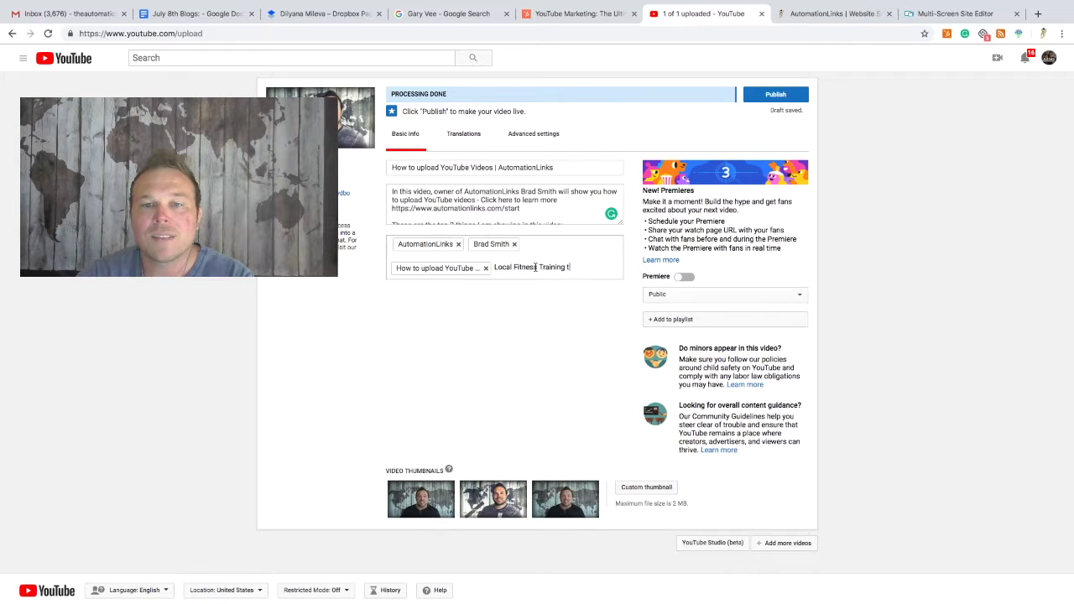
type("ip seattle")
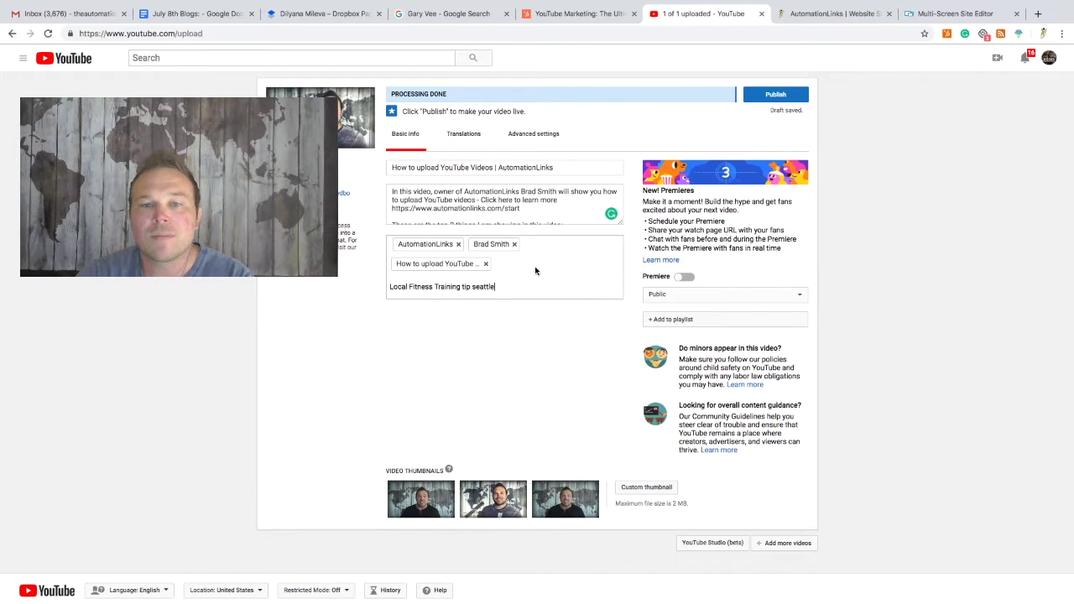
Search Google for the copied tag 'Local Fitness Training tip seattle', then return to the YouTube upload
left_click_drag(497, 287, 388, 287)
key("ctrl+c")
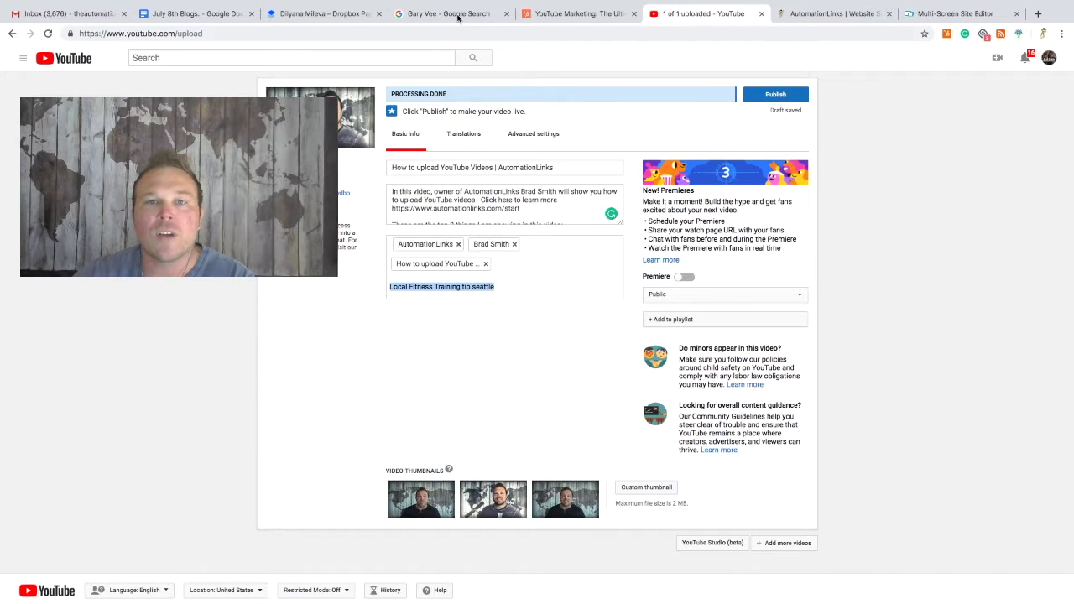
left_click(460, 14)
left_click(226, 78)
key("ctrl+a")
key("ctrl+v")
key("Return")
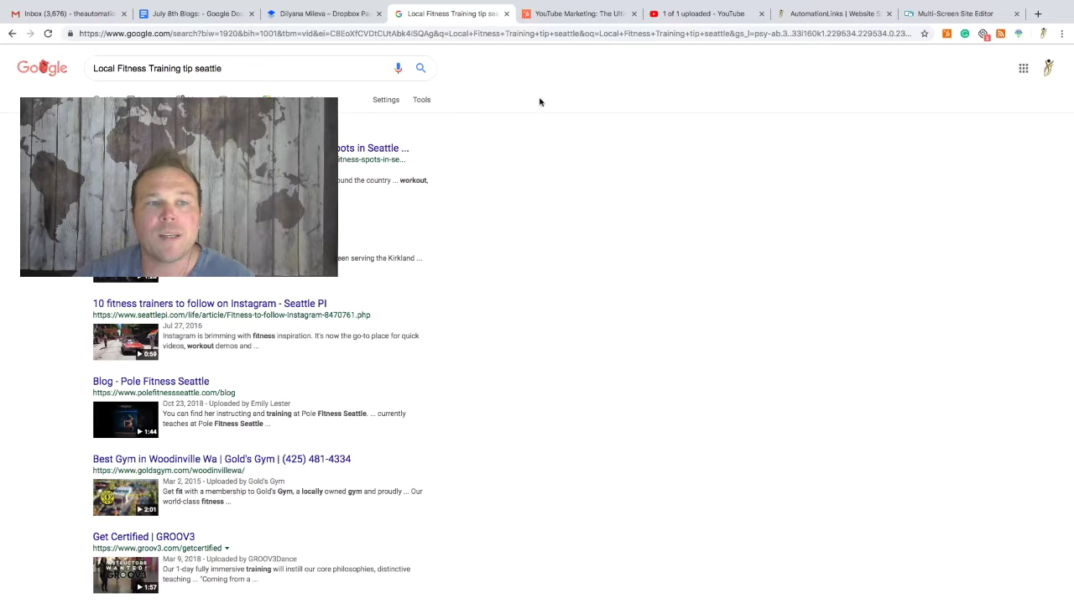
left_click_drag(266, 68, 89, 68)
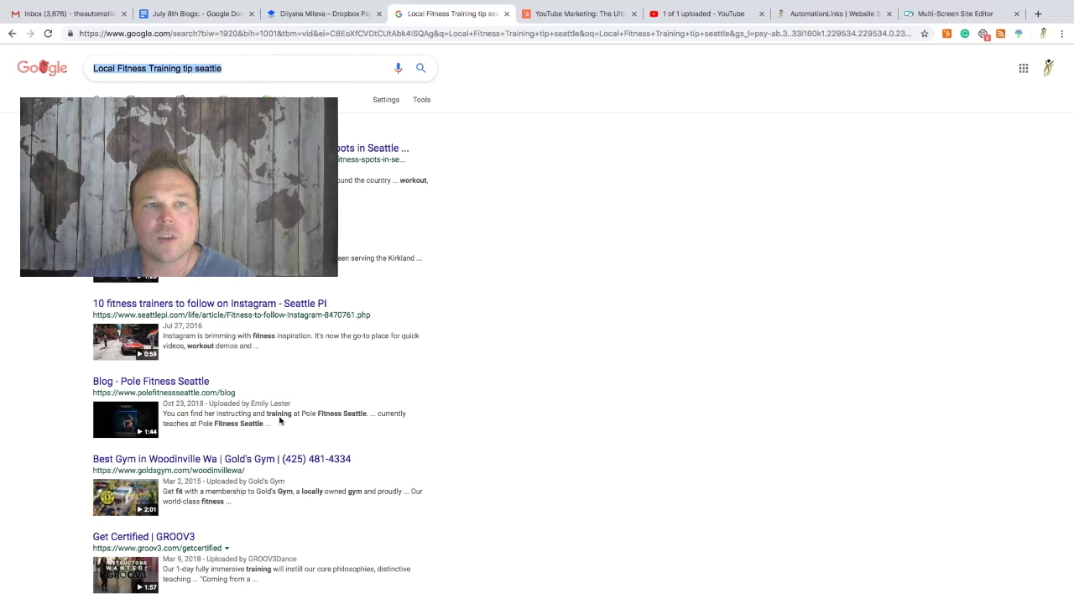
left_click_drag(225, 68, 97, 92)
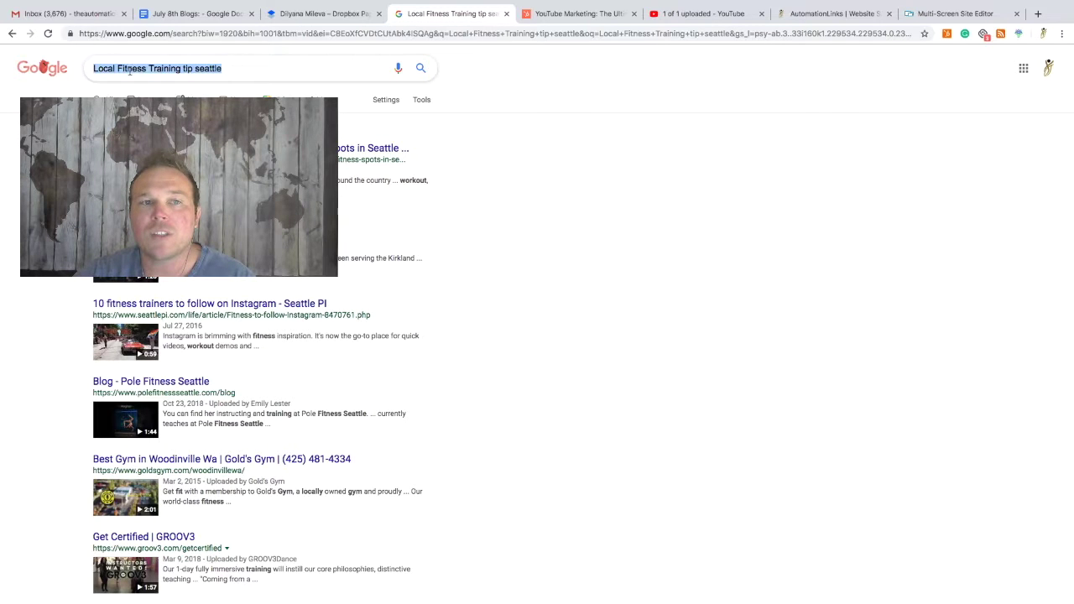
left_click(687, 16)
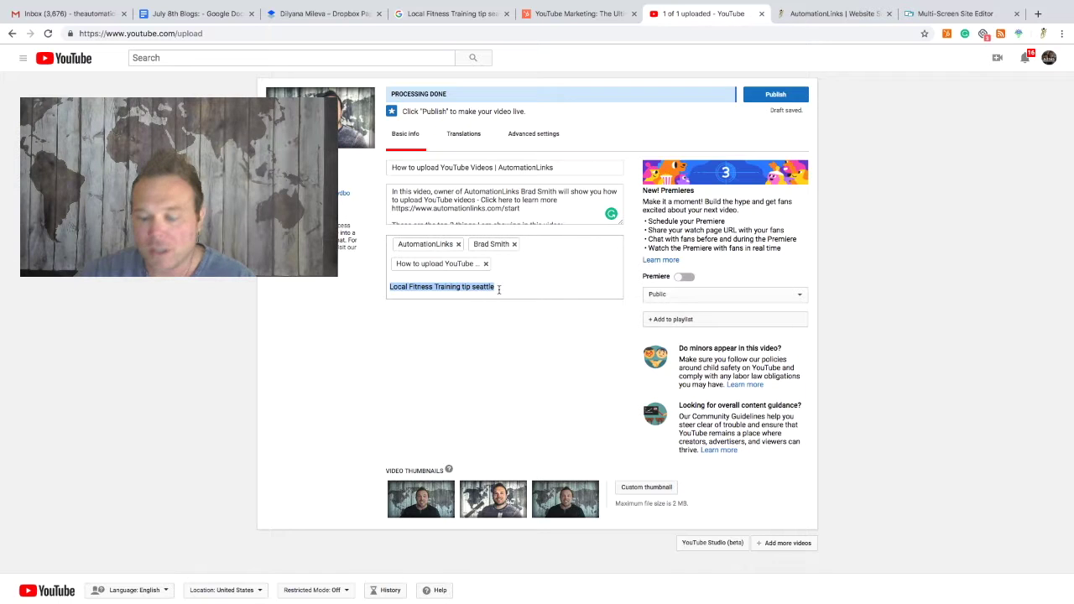
Delete the unfinished 'Local Fitness Training tip seattle' tag and skim the HubSpot article before returning
key("BackSpace")
key("ctrl+shift+Tab")
scroll(374, 500, "down", 1)
scroll(323, 374, "down", 5)
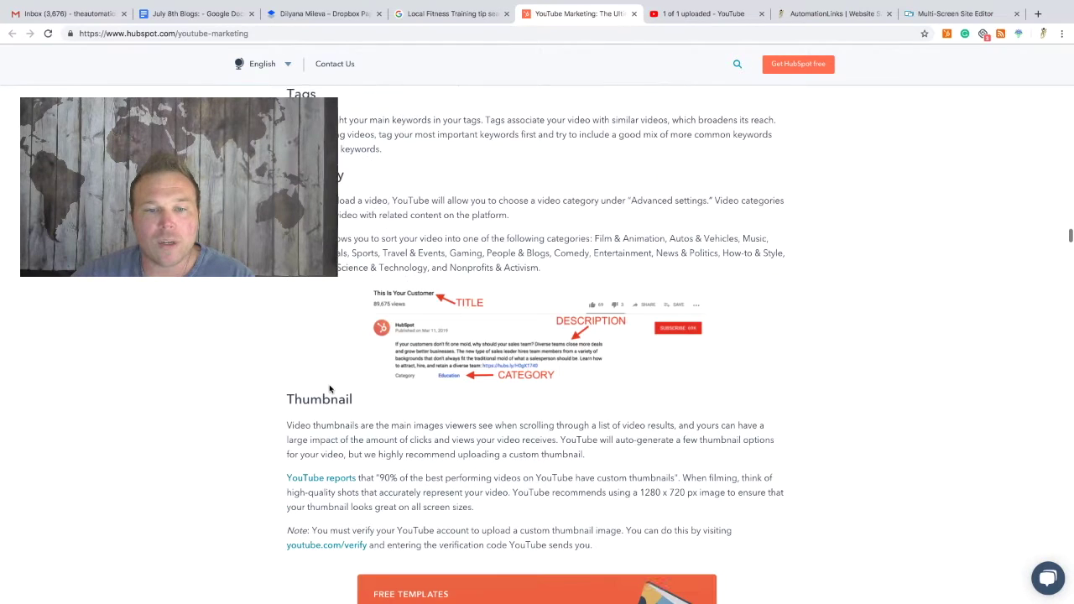
scroll(330, 389, "down", 1)
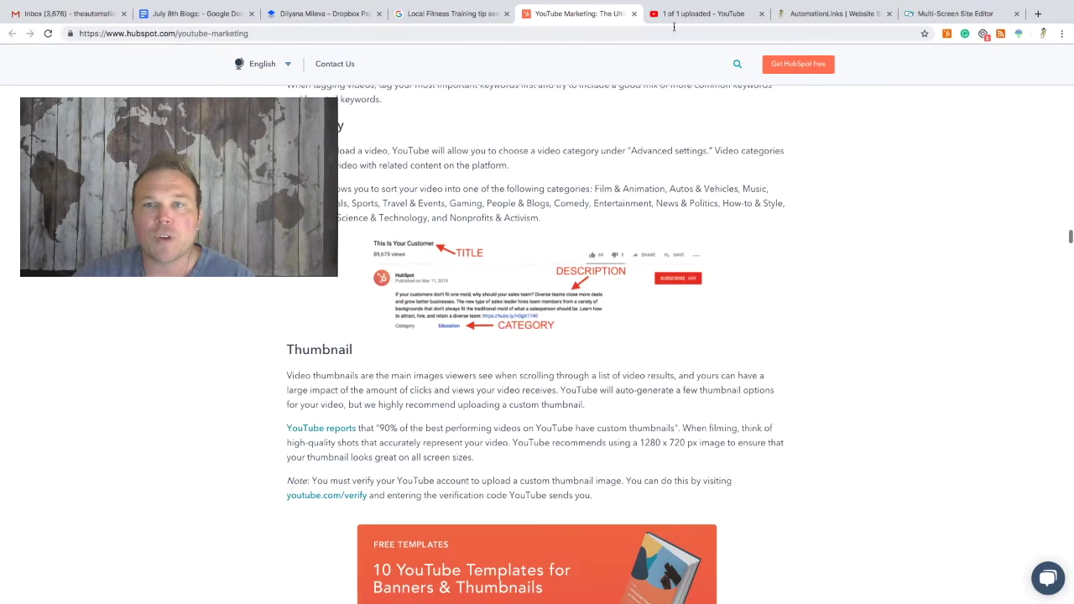
left_click(674, 22)
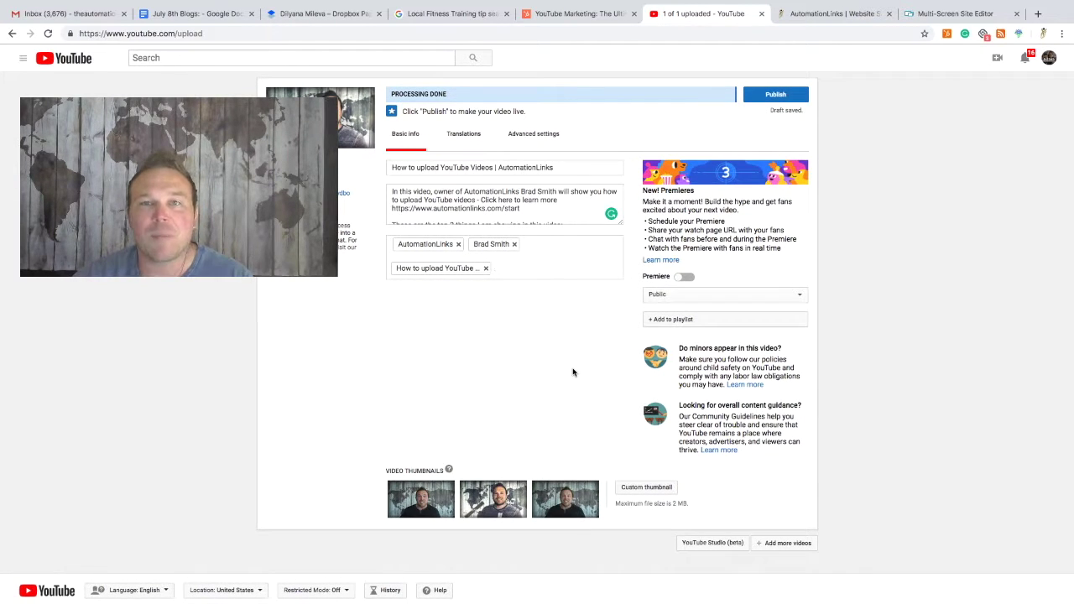
Scroll the HubSpot article to its Thumbnail advice, then go back to the YouTube upload
left_click(580, 18)
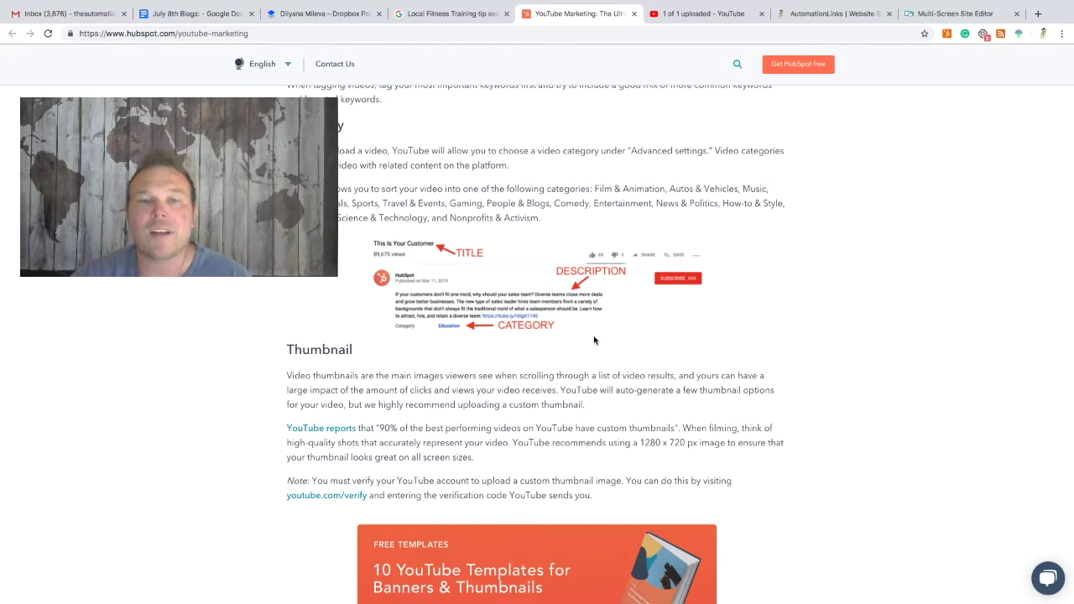
scroll(594, 340, "down", 2)
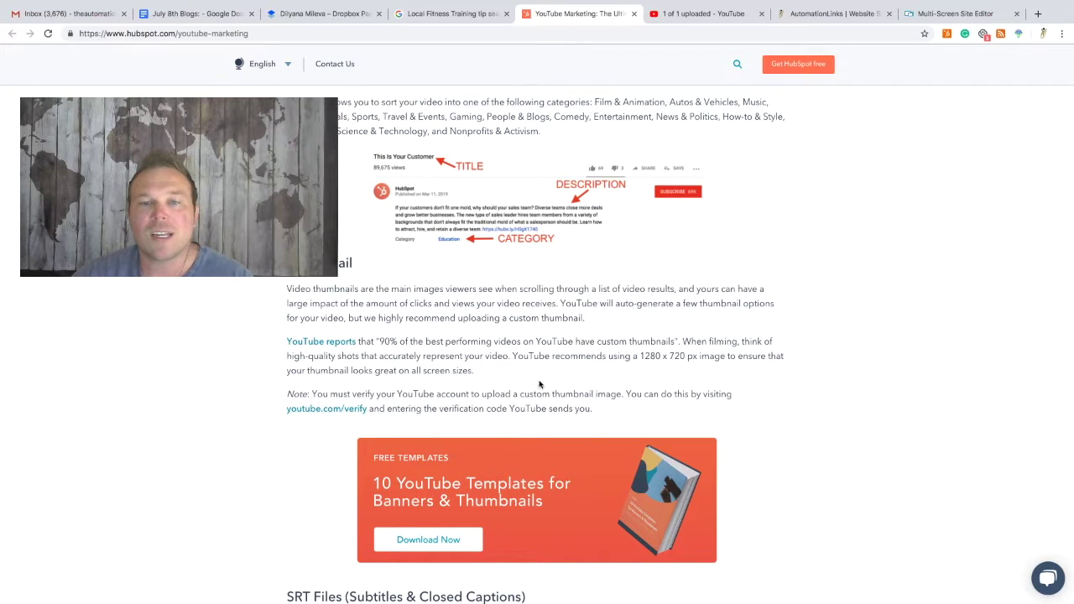
left_click(693, 15)
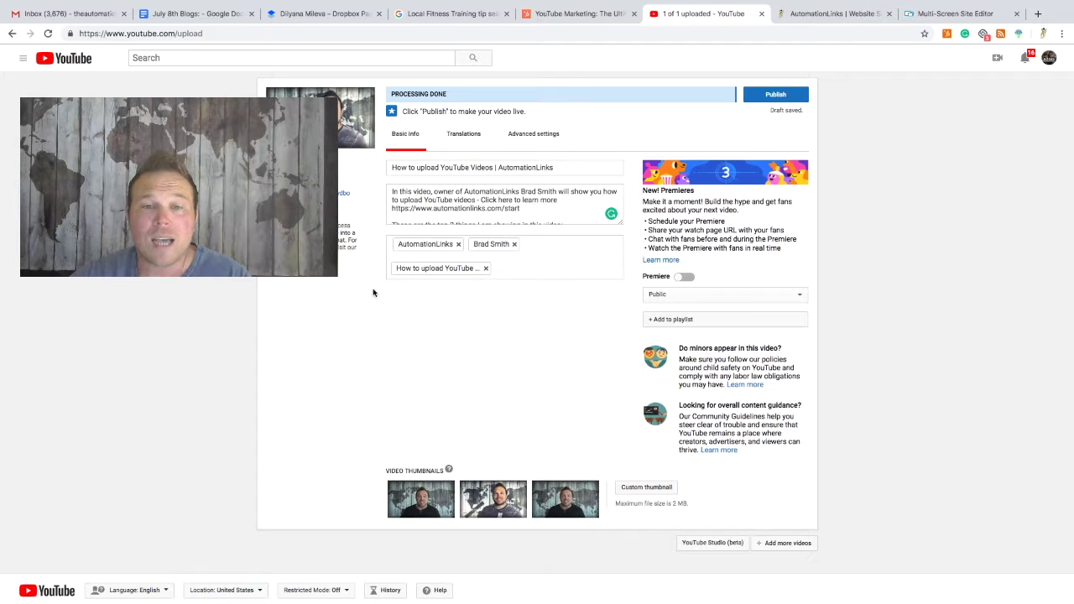
Load Picmaker's files page from the AutomationLinks tab via the Chrome menu
left_click(812, 15)
left_click(1062, 34)
key("Escape")
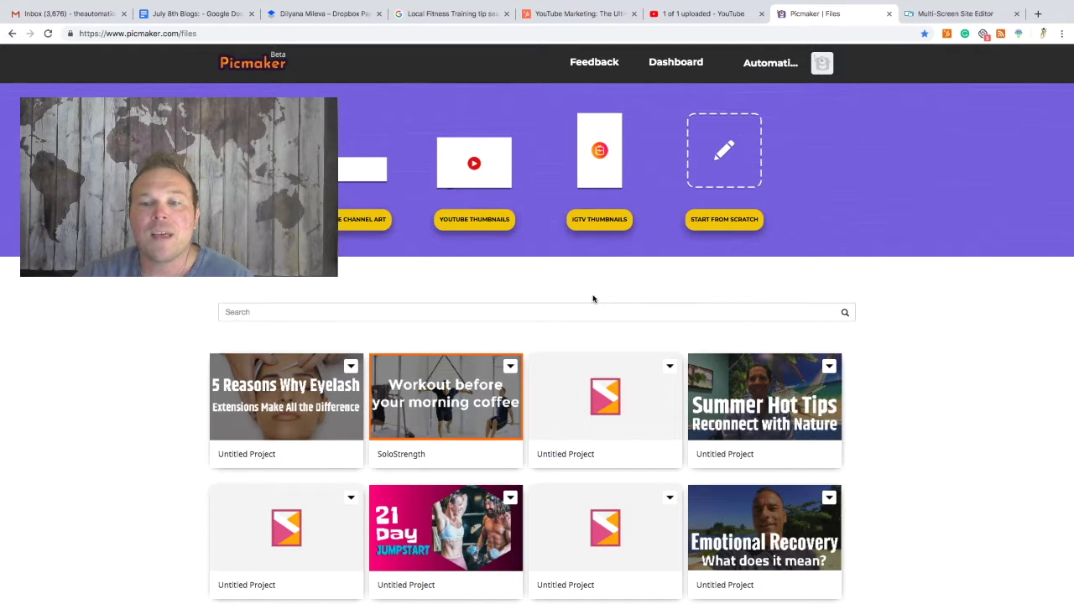
scroll(593, 299, "down", 3)
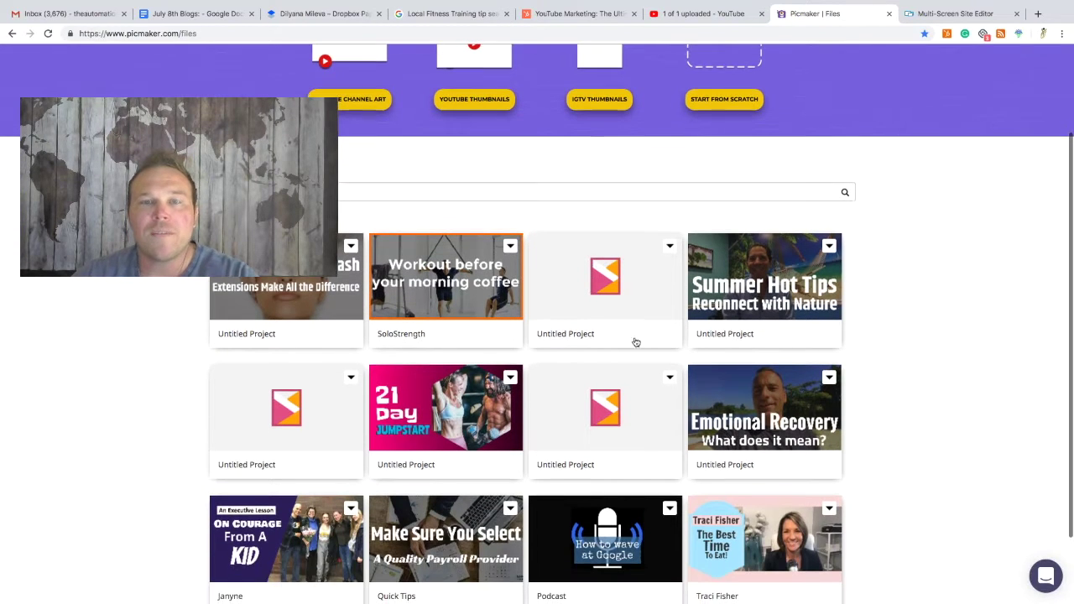
scroll(954, 333, "down", 1)
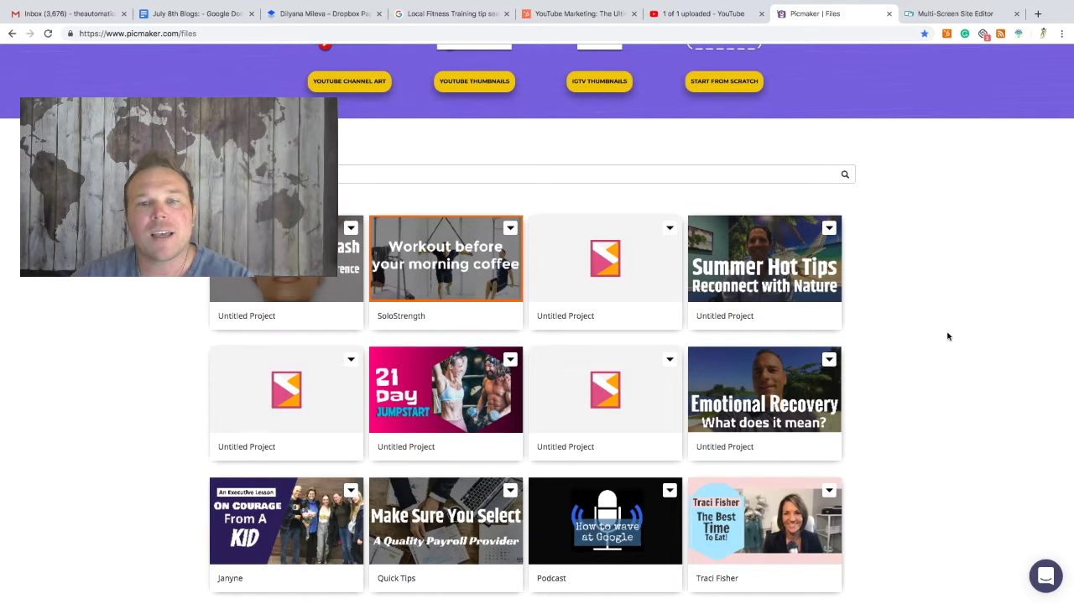
scroll(948, 337, "down", 2)
scroll(941, 348, "down", 1)
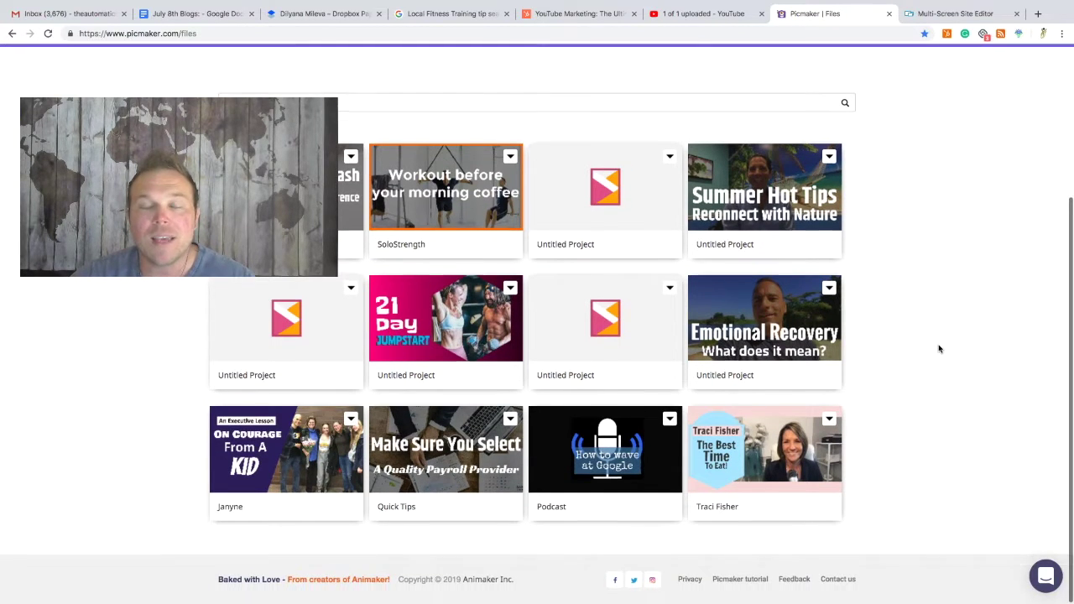
scroll(924, 353, "up", 2)
scroll(592, 496, "down", 2)
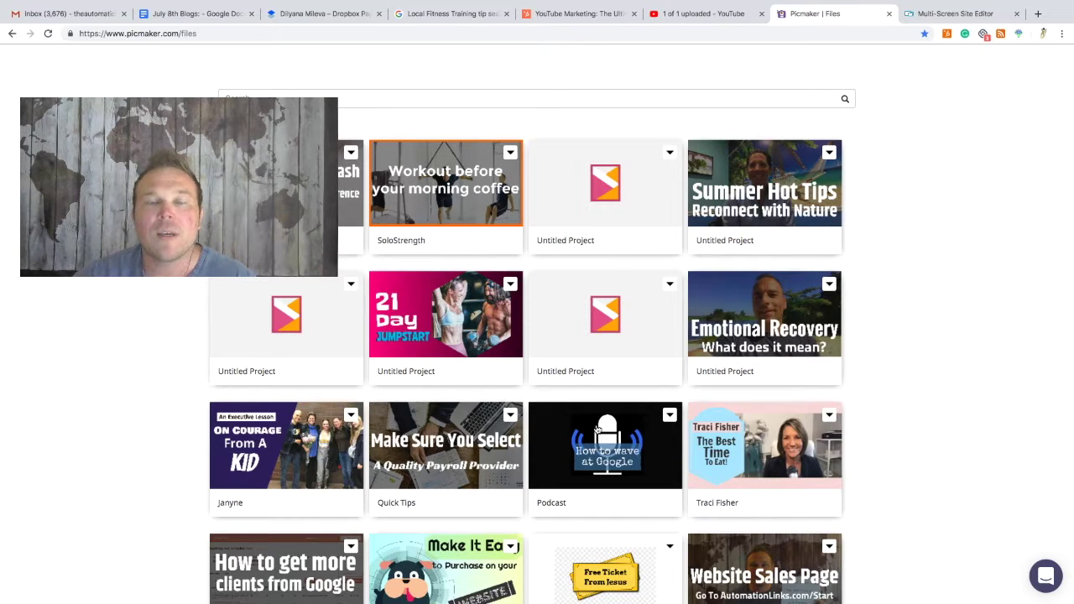
scroll(600, 426, "up", 3)
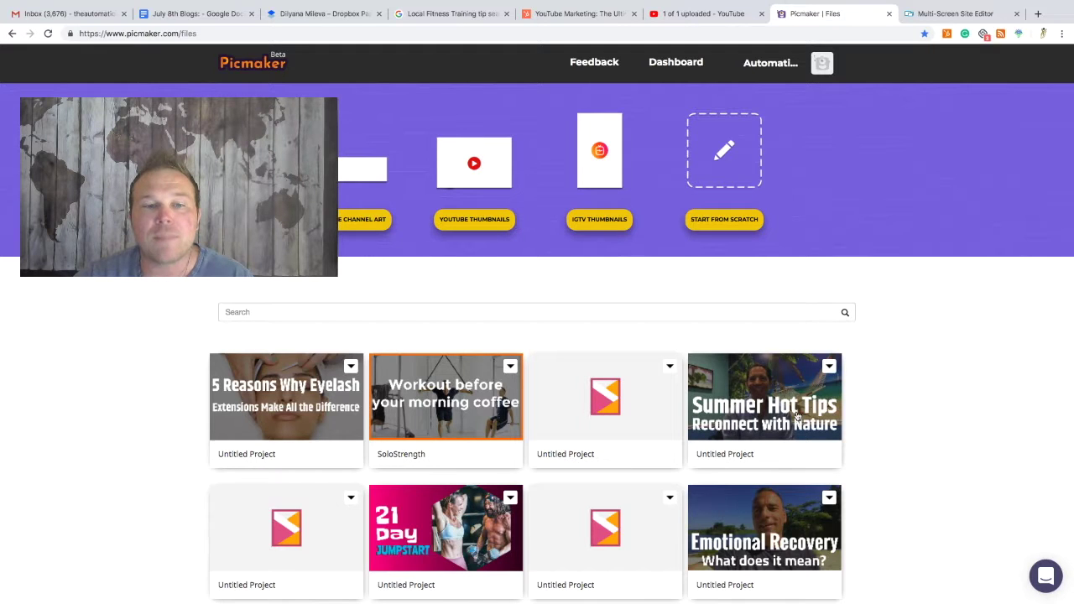
scroll(770, 415, "down", 4)
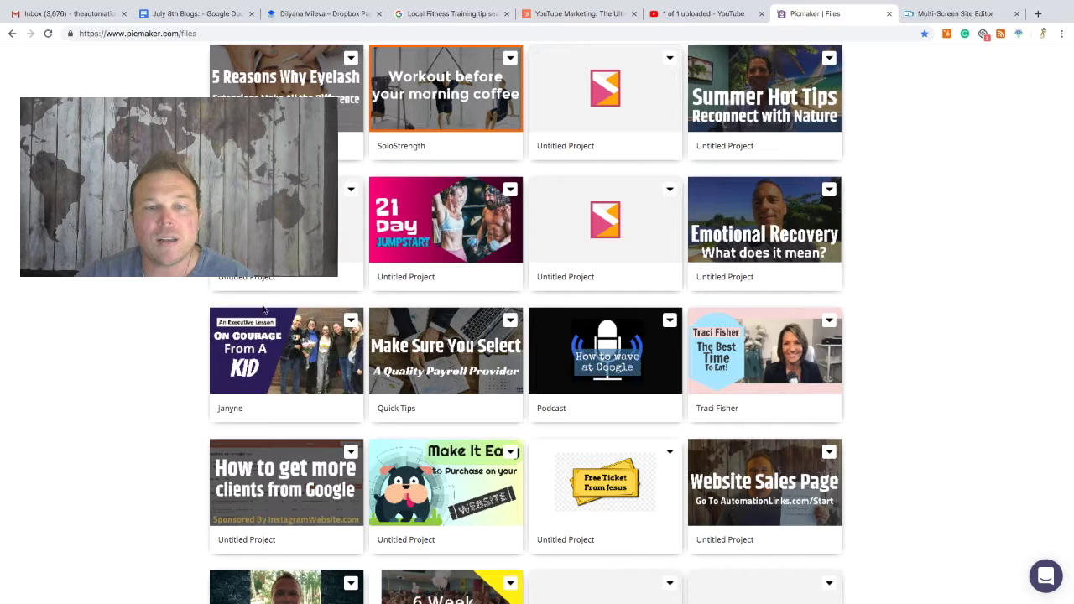
scroll(603, 344, "up", 4)
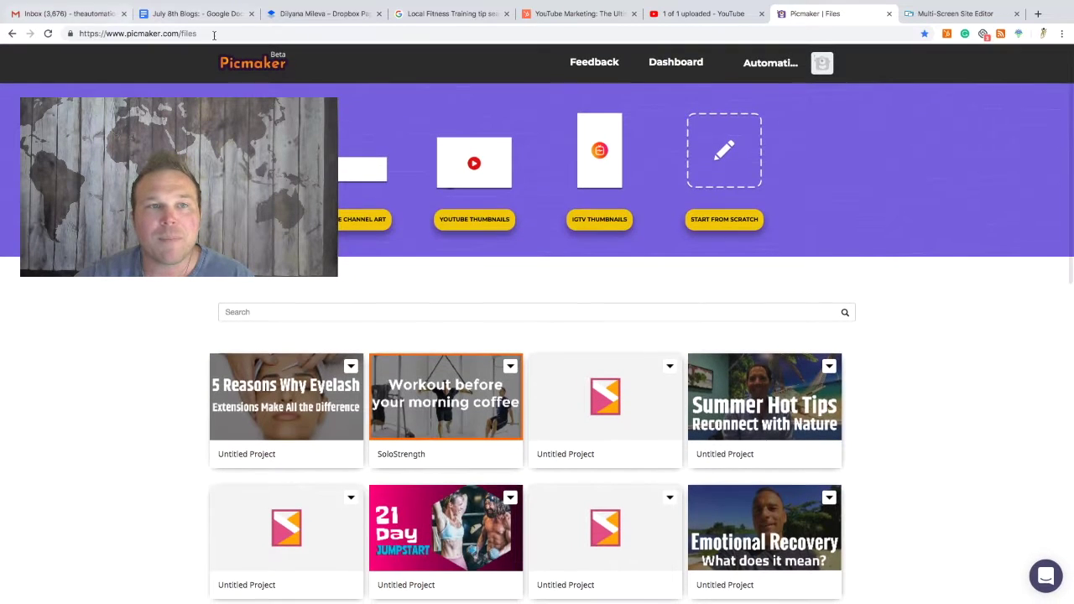
left_click(169, 33)
left_click_drag(183, 34, 74, 34)
key("super+c")
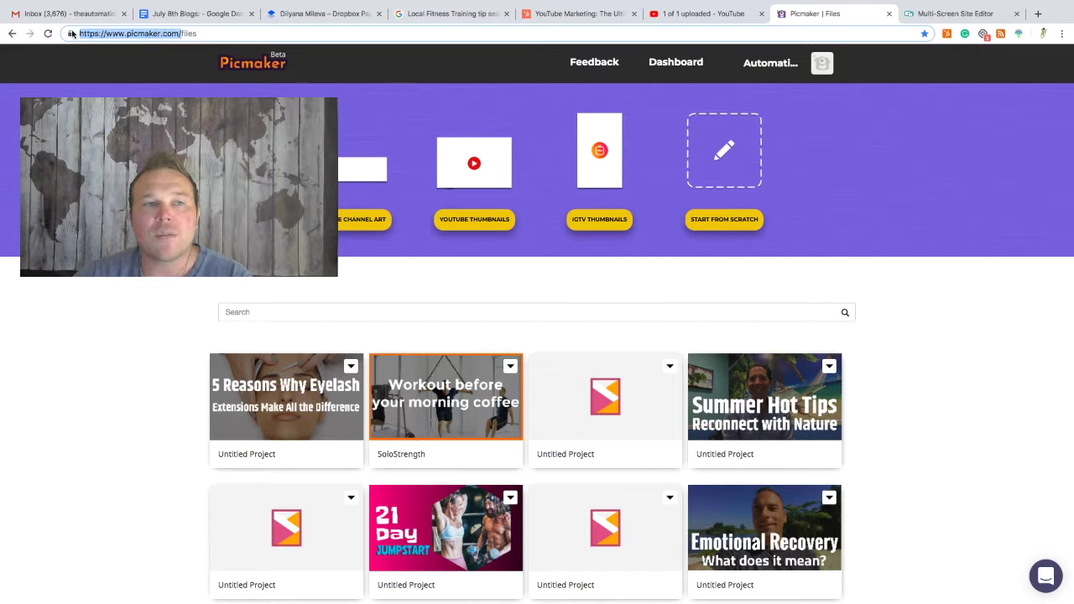
left_click(670, 15)
scroll(538, 209, "down", 2)
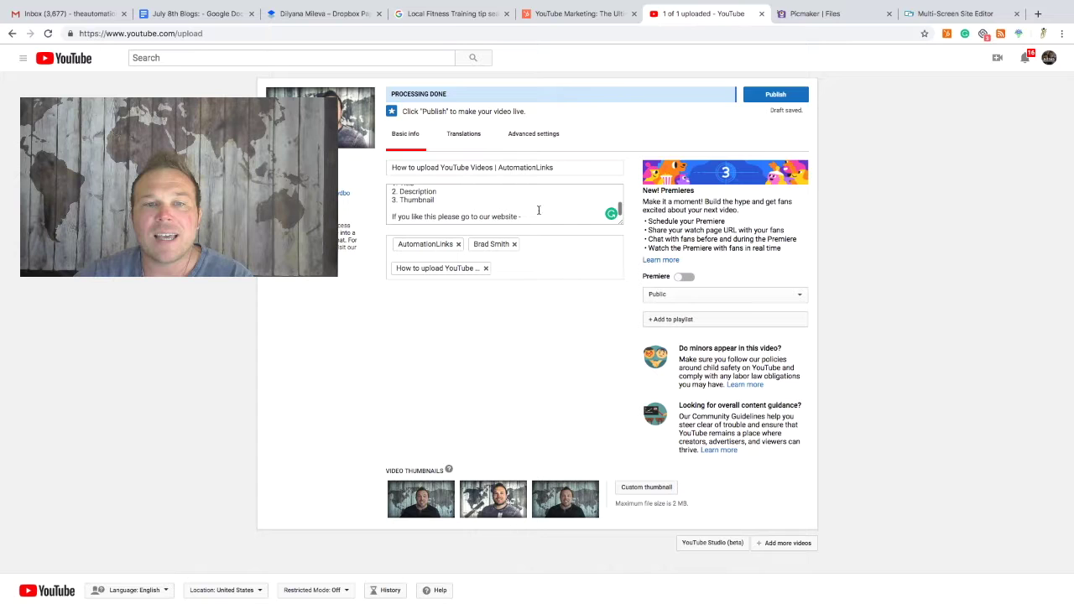
left_click(538, 216)
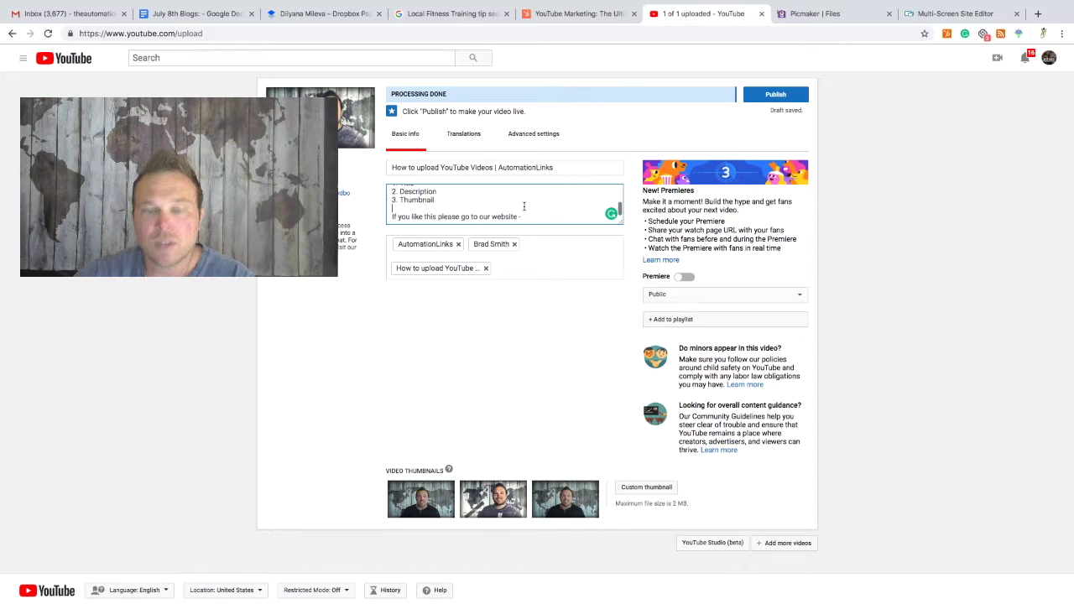
key("Return")
type("Recommend")
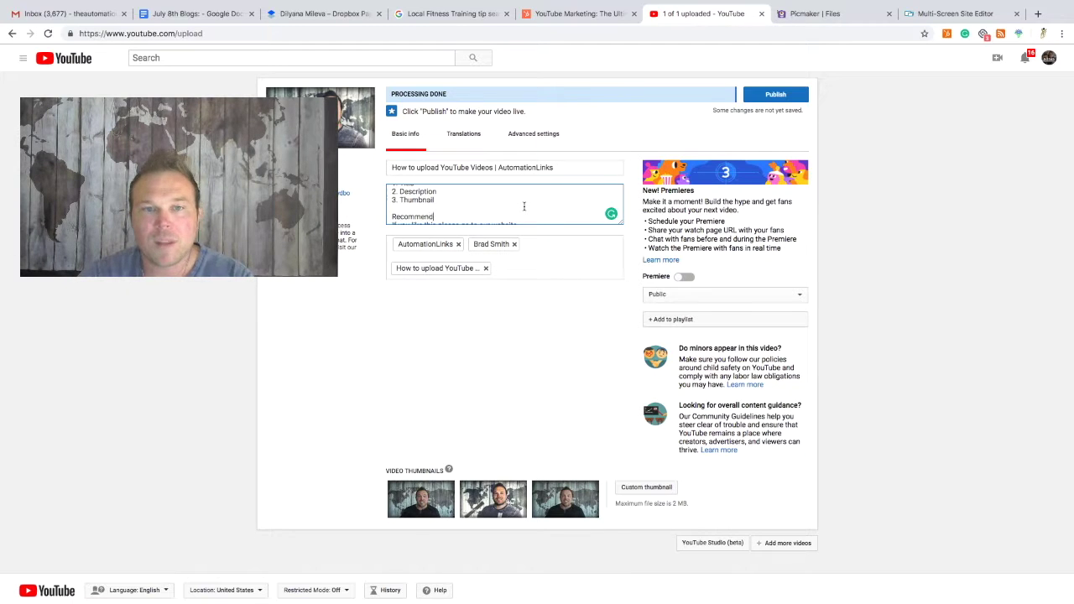
type(" Thumb")
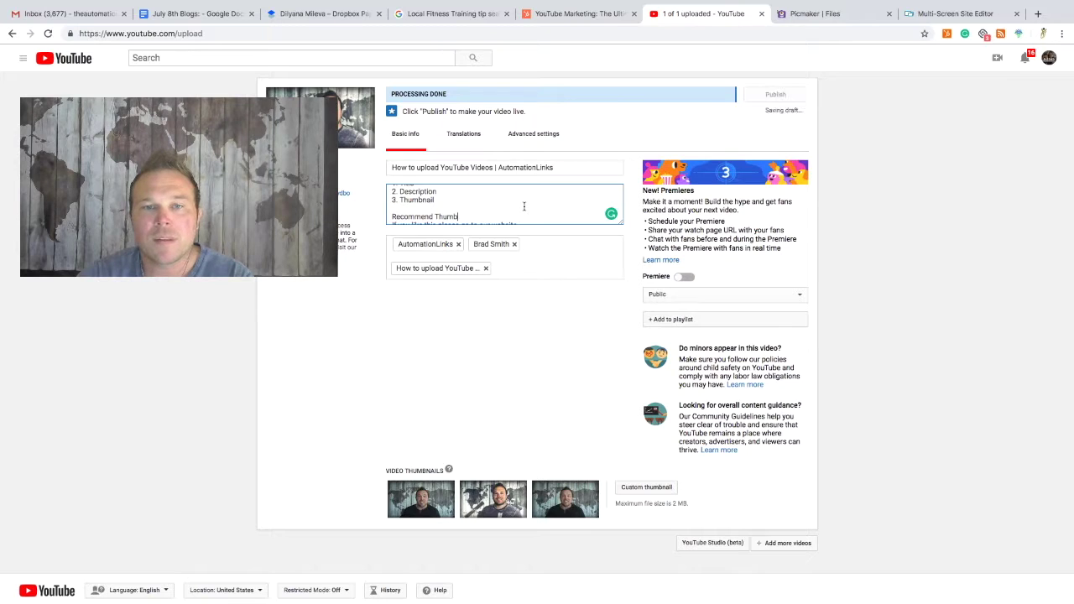
type("nail Software:")
key("super+v")
key("Return")
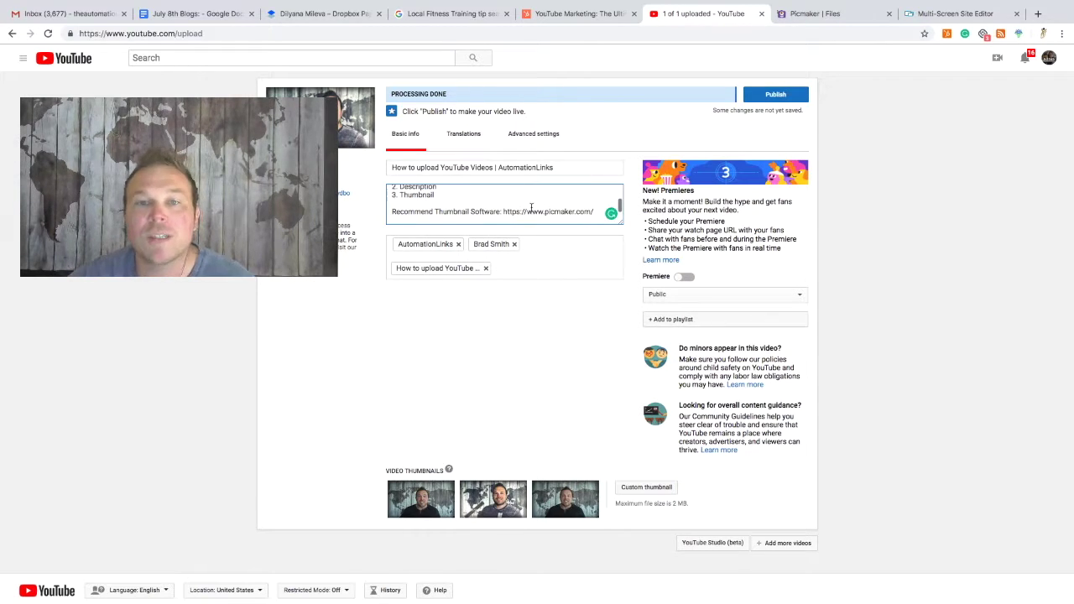
scroll(531, 208, "up", 5)
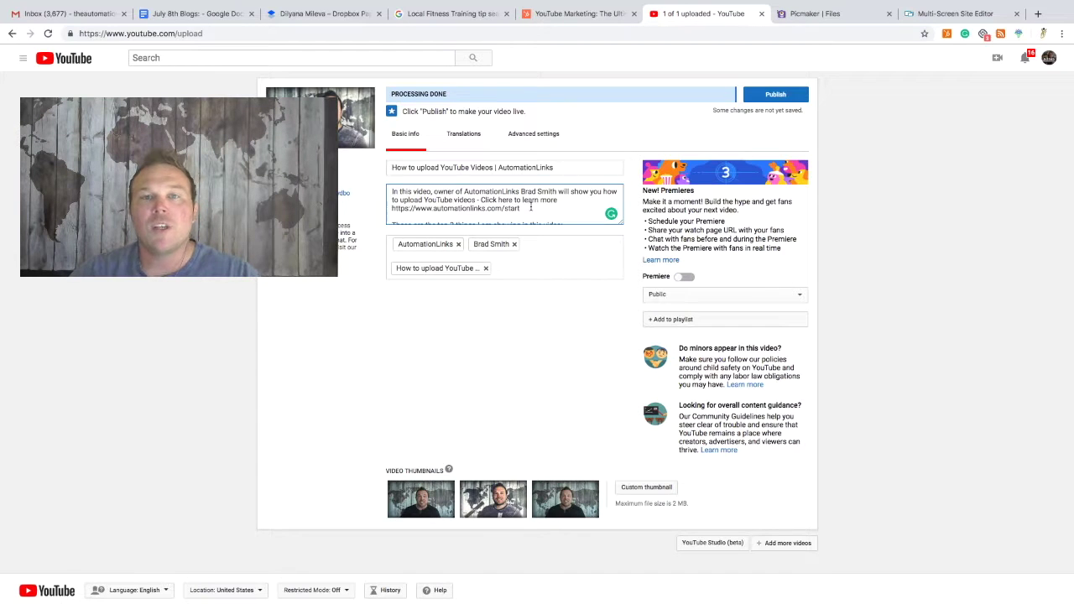
scroll(531, 207, "down", 3)
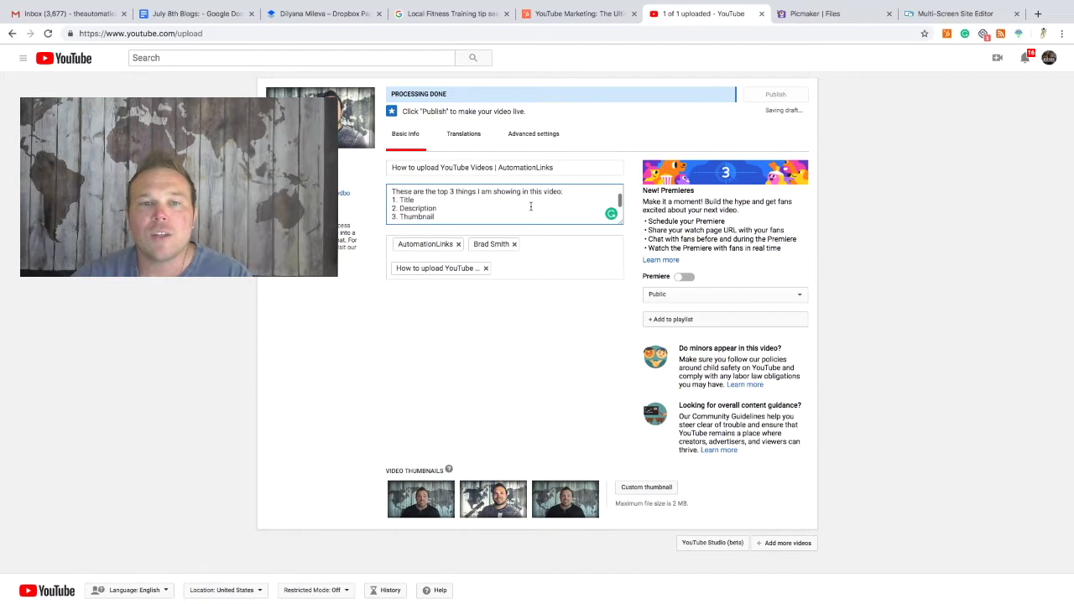
scroll(493, 200, "up", 3)
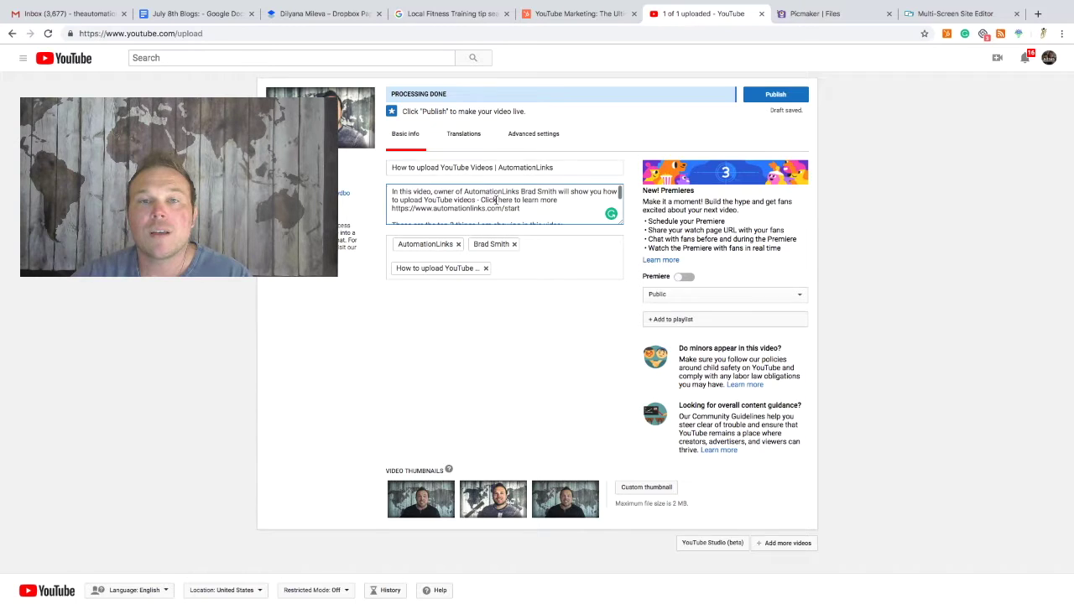
scroll(495, 200, "down", 5)
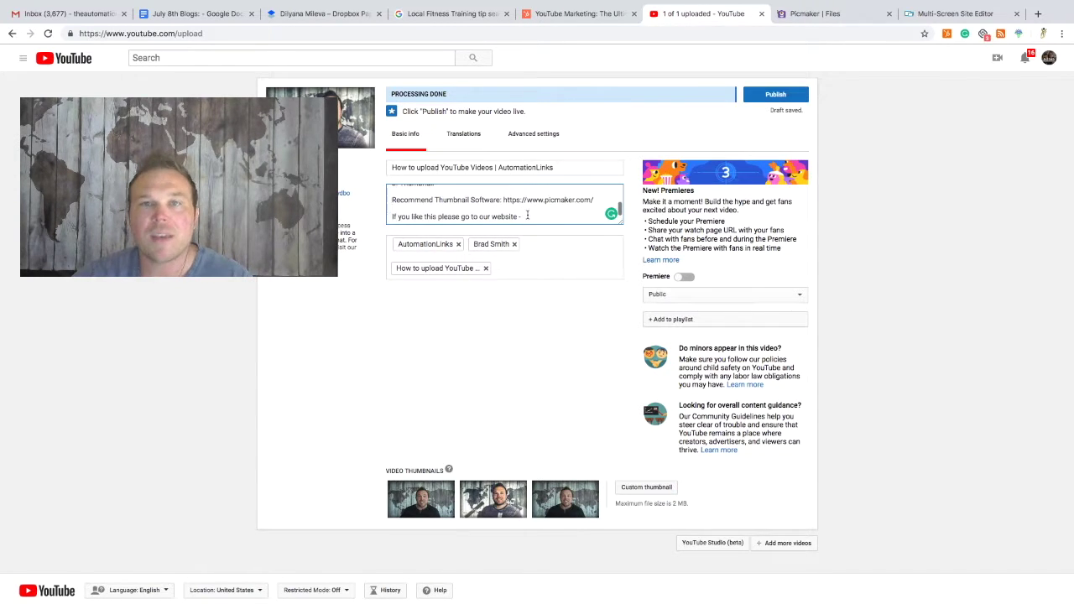
scroll(528, 425, "down", 1)
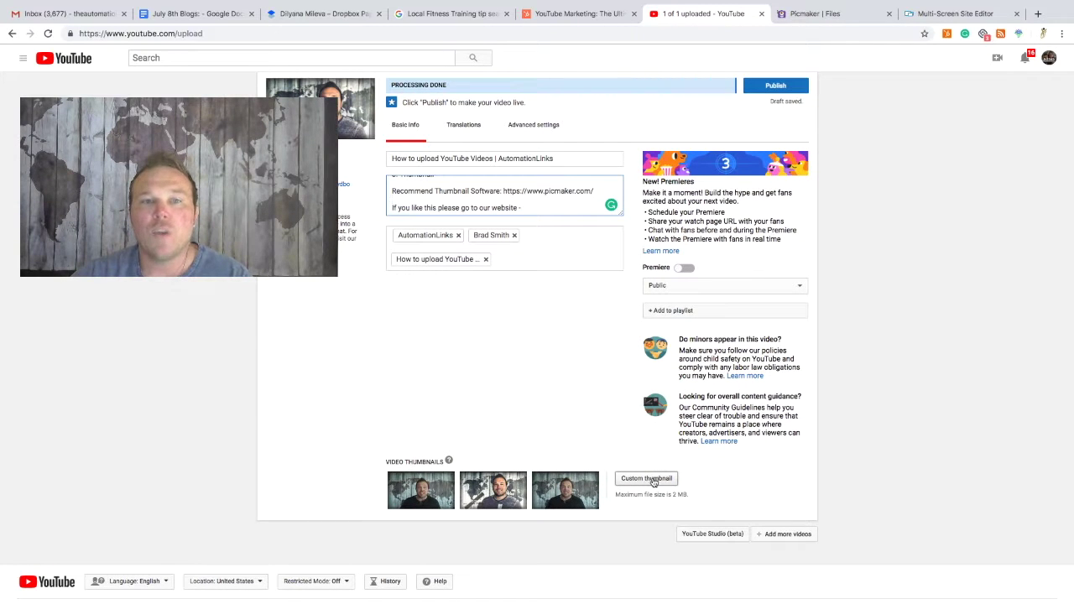
Revisit the earlier Google results, then search for 'automationlinks' to see its video results
left_click(420, 14)
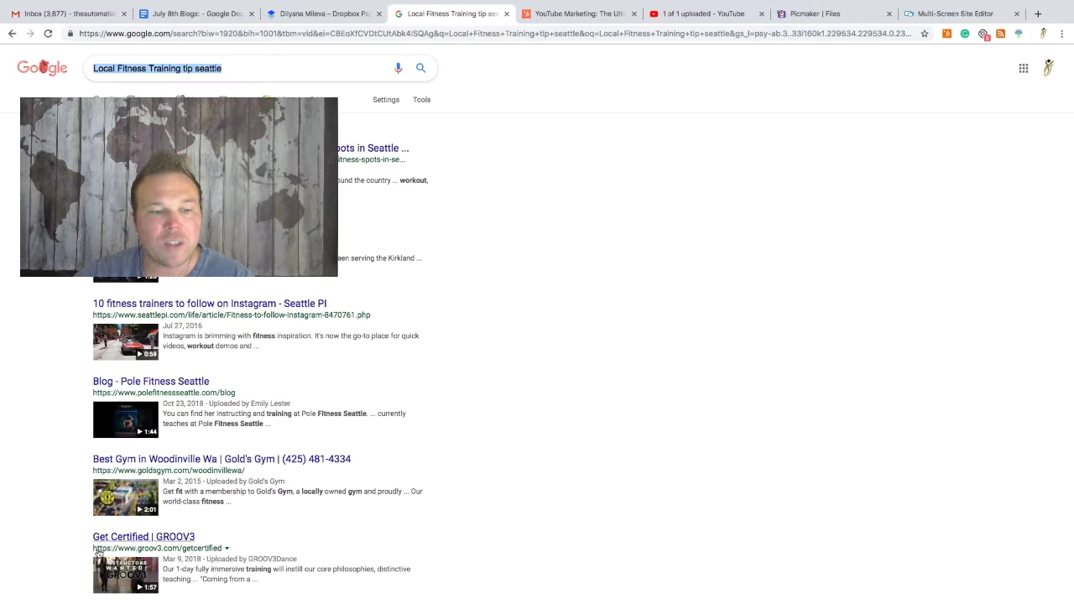
left_click(13, 34)
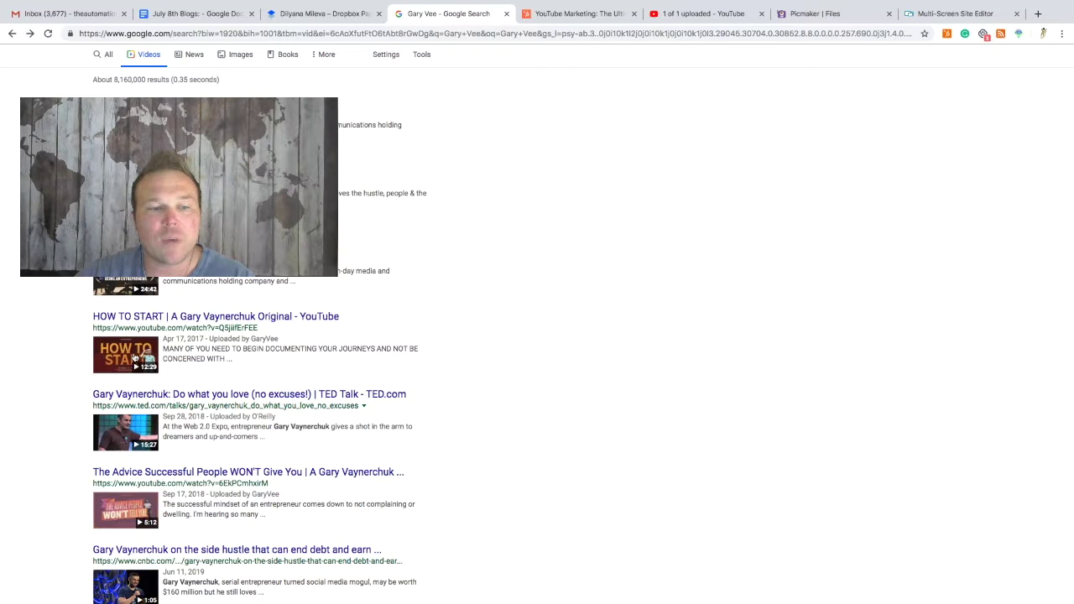
scroll(135, 357, "down", 1)
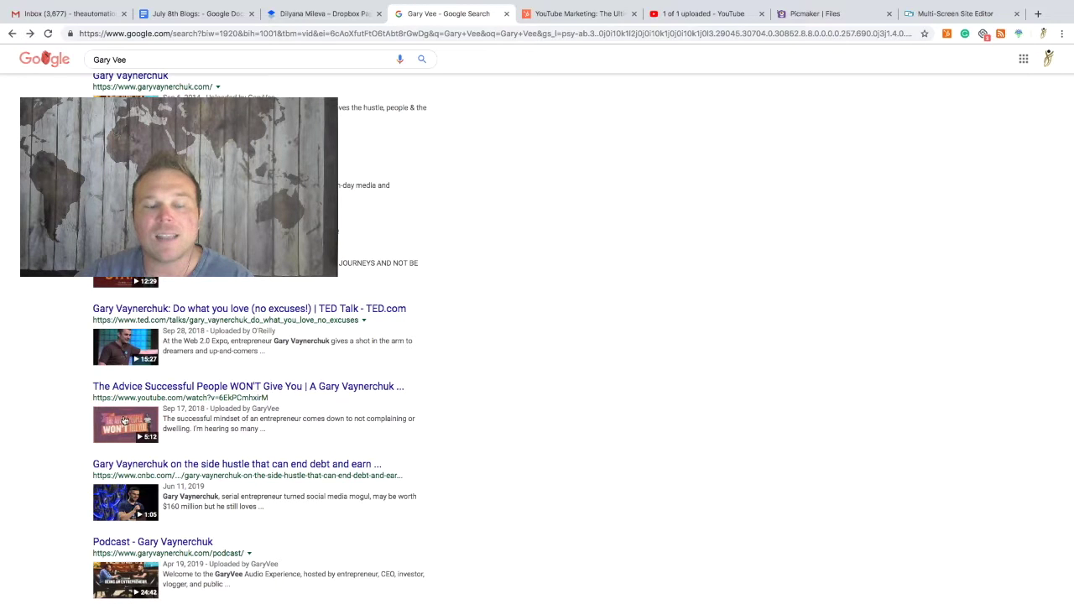
scroll(125, 422, "up", 2)
triple_click(121, 70)
type("automationlinks")
key("Return")
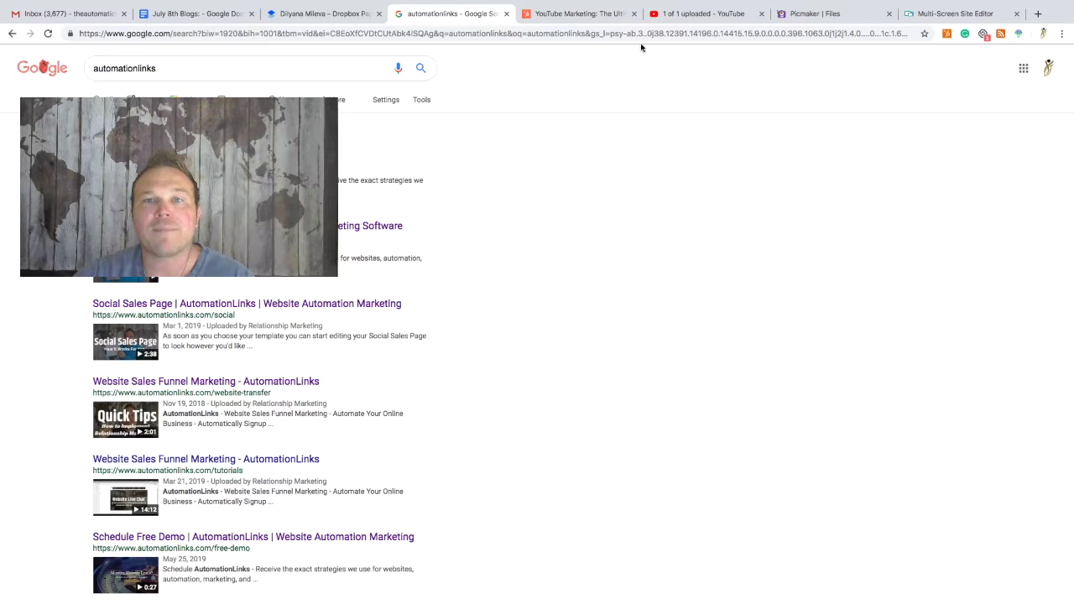
left_click(721, 15)
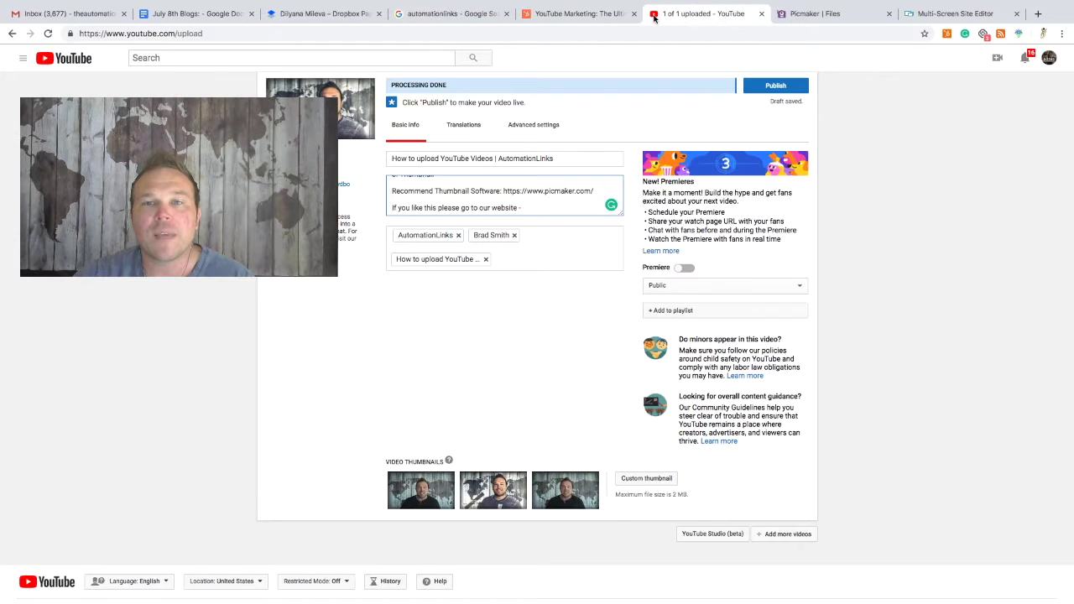
left_click(593, 14)
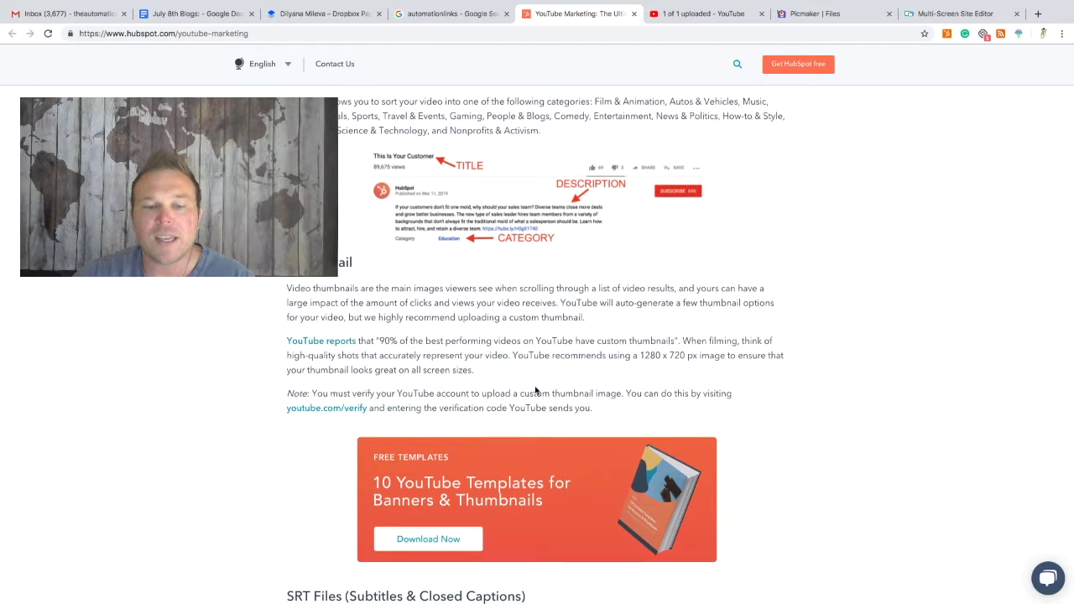
scroll(584, 392, "down", 2)
scroll(583, 392, "down", 3)
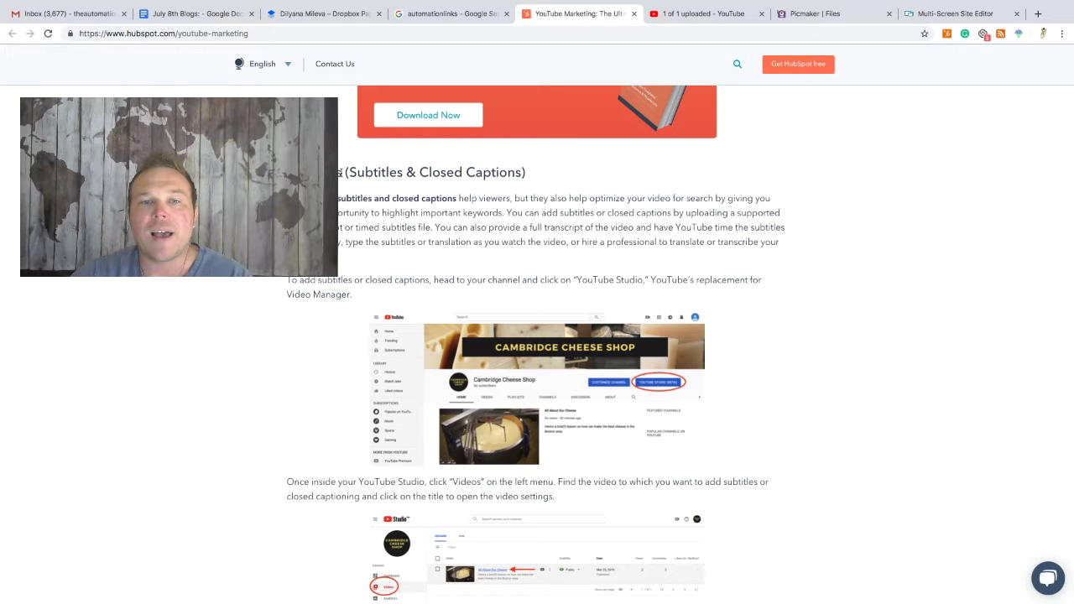
left_click_drag(340, 172, 484, 172)
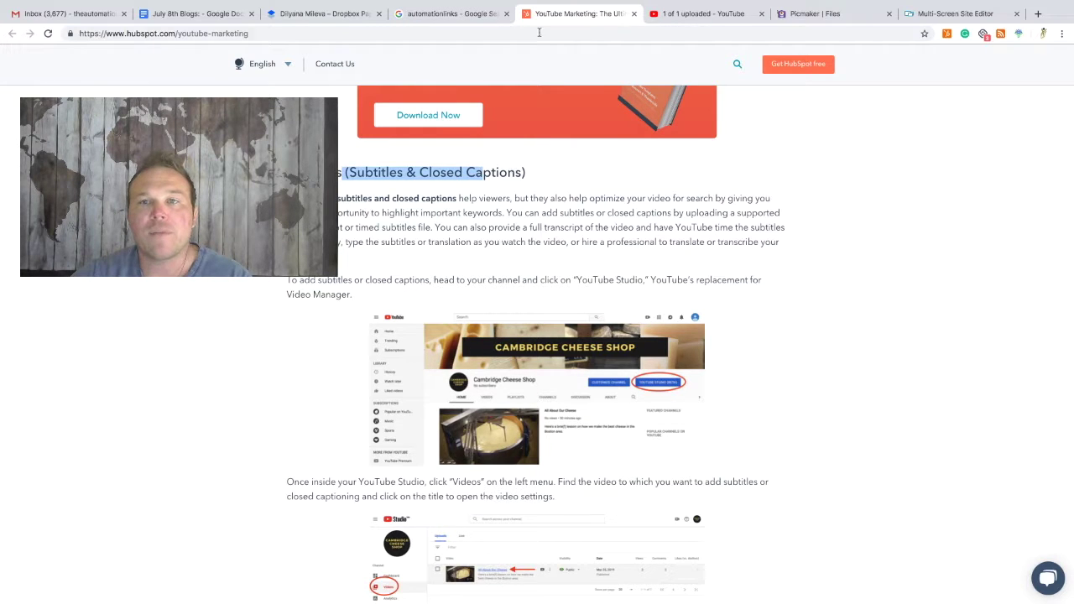
left_click(687, 15)
Change the privacy from Public to Unlisted, finish with Done, and open the video's watch page
left_click(795, 286)
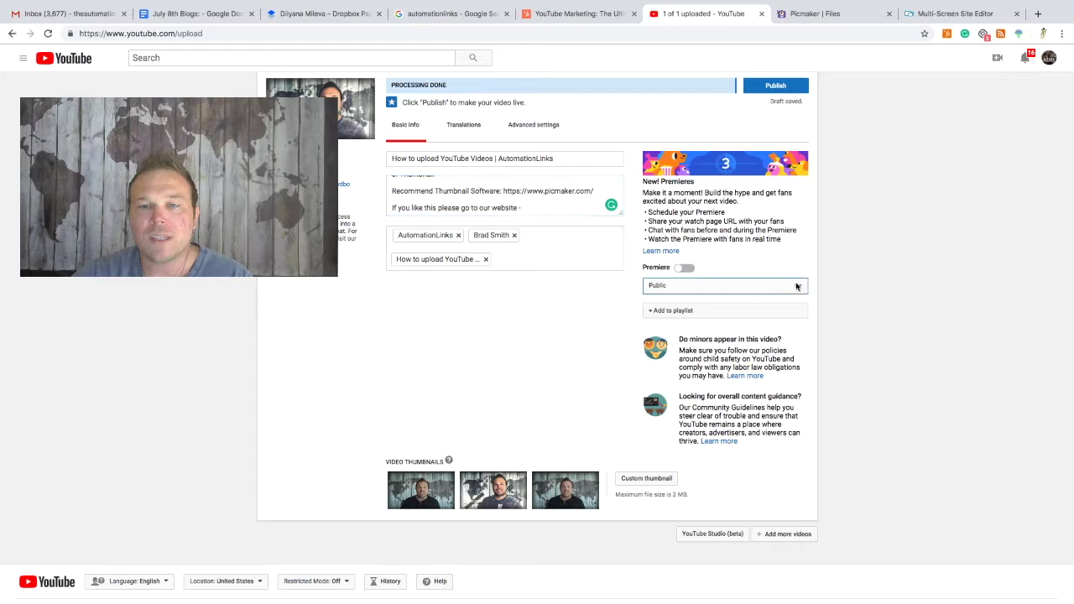
left_click(731, 300)
left_click(769, 89)
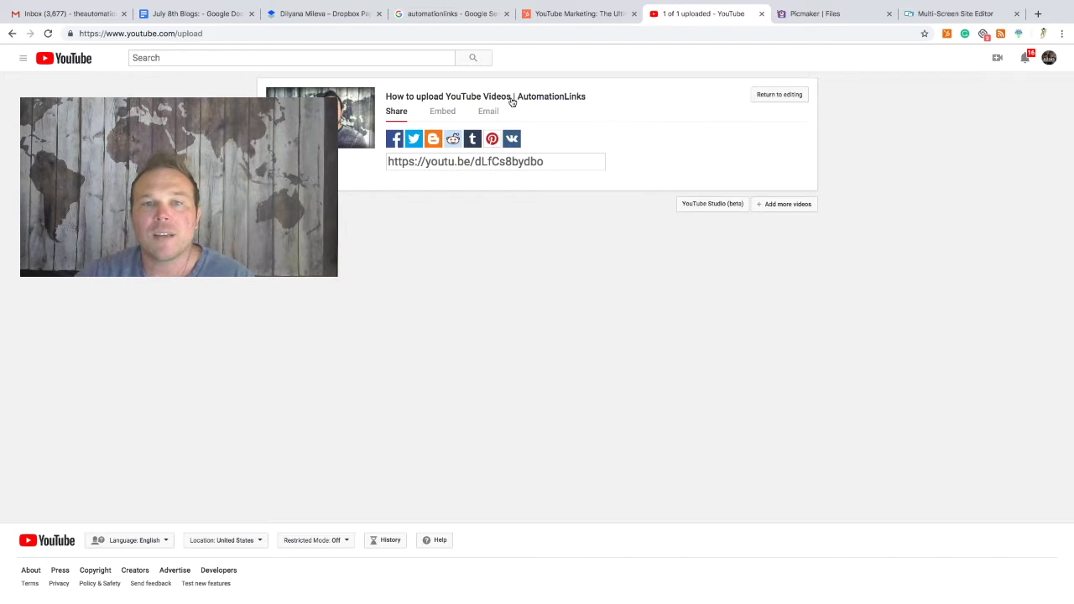
left_click(509, 99)
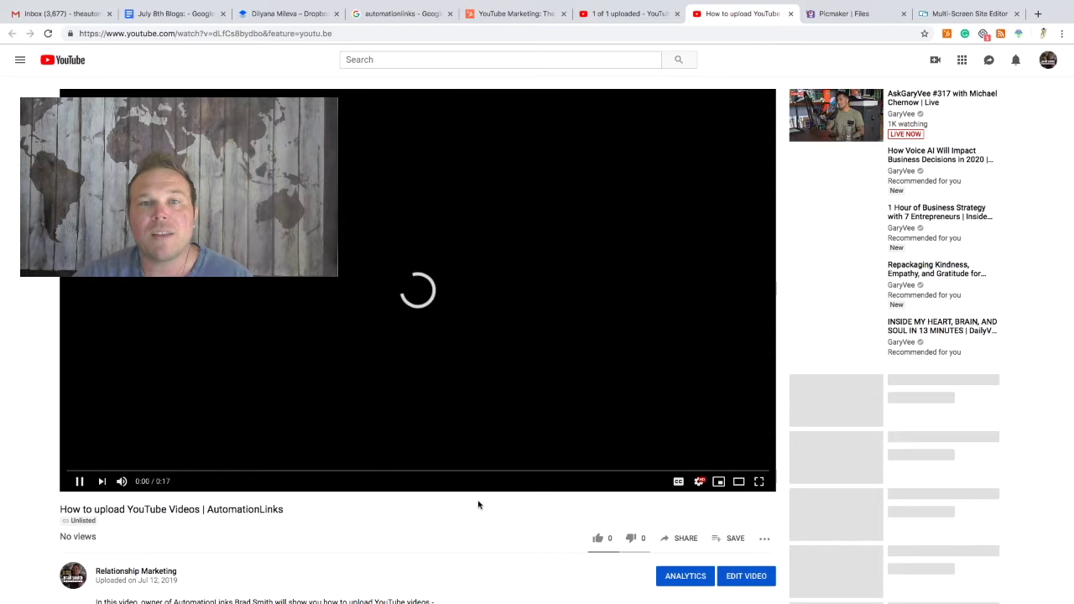
Switch the video's editor to Creator Studio Classic and skip the feedback survey
scroll(485, 508, "down", 2)
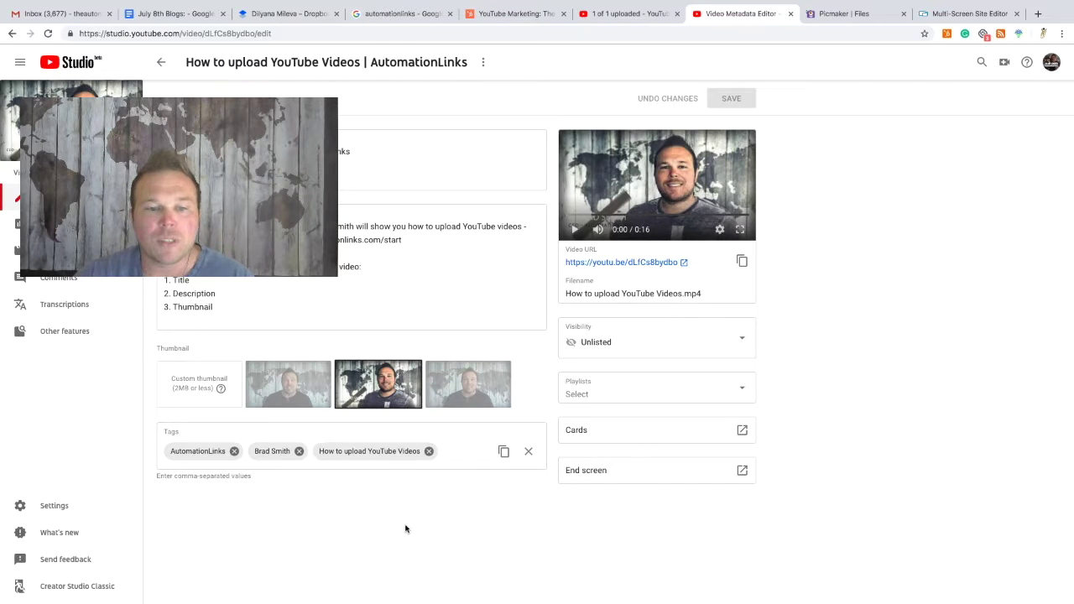
left_click(75, 586)
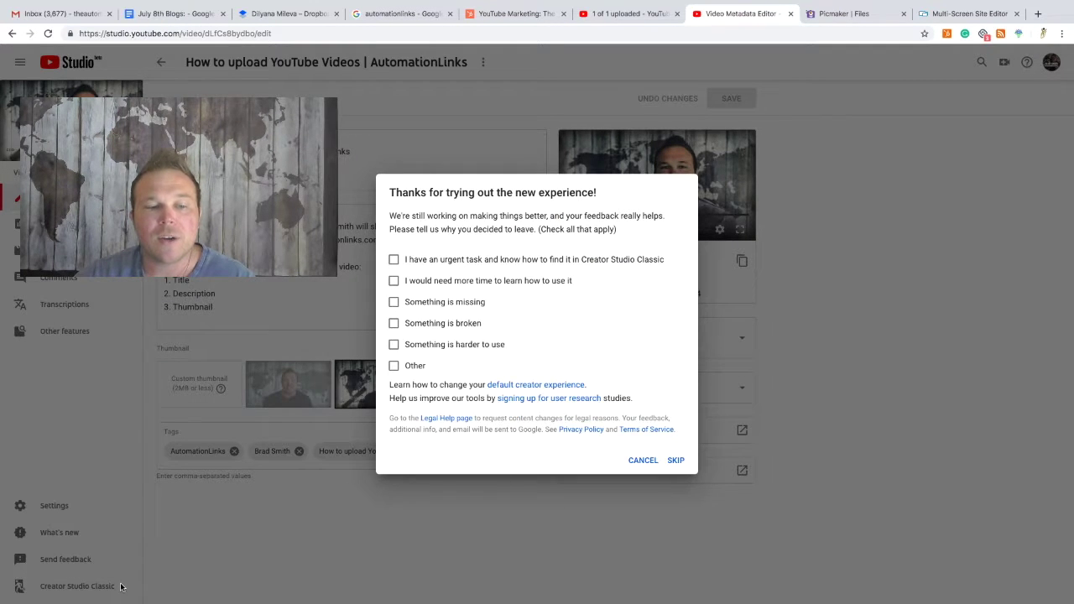
left_click(676, 461)
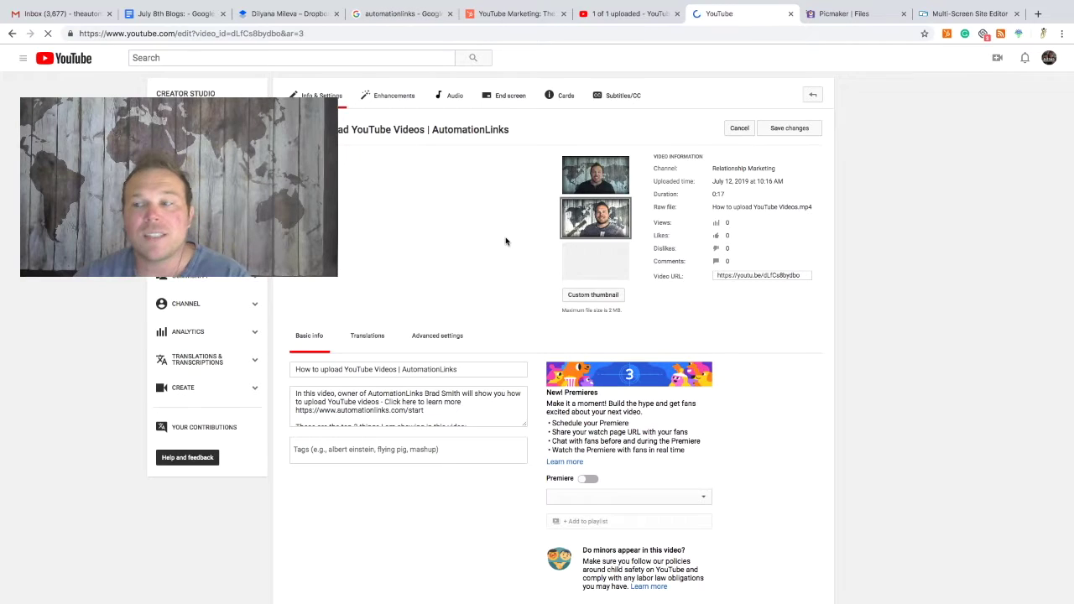
Open the English (Automatic) track under Subtitles/CC for editing, then return to the HubSpot guide
left_click(626, 101)
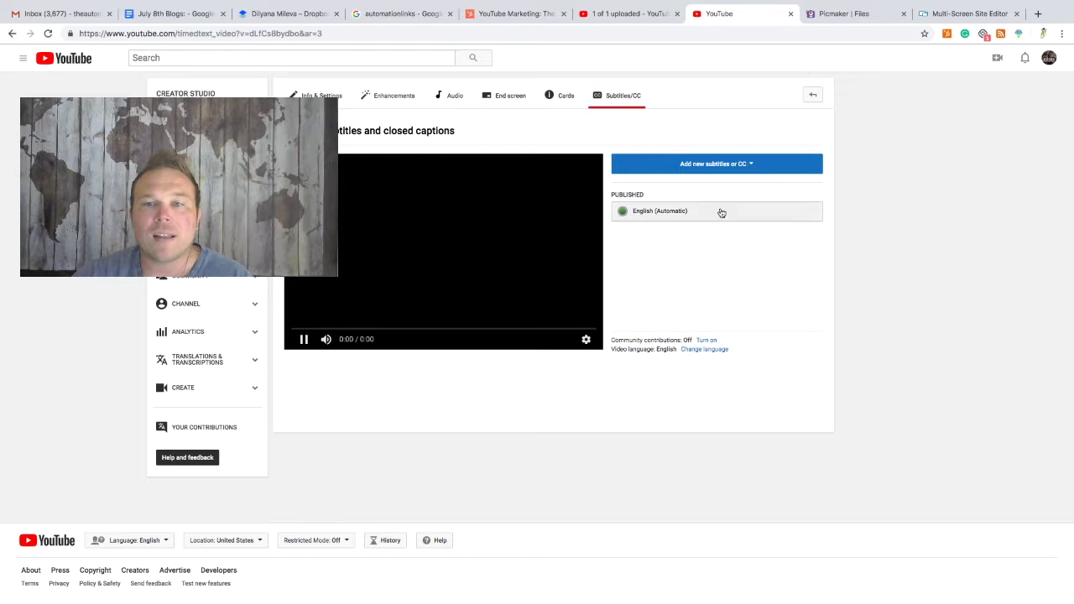
left_click(677, 212)
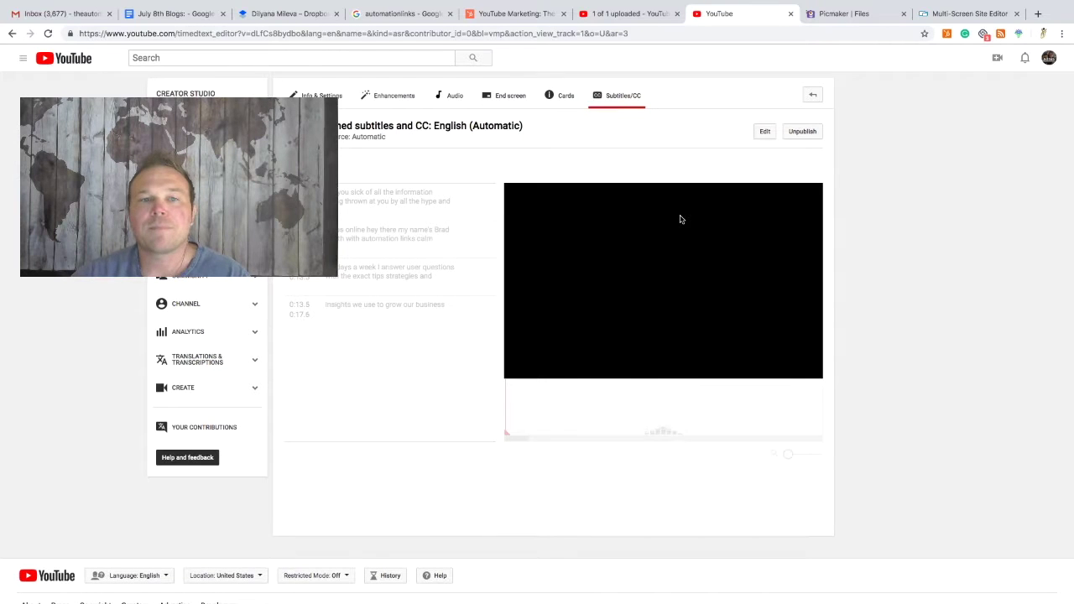
left_click(680, 219)
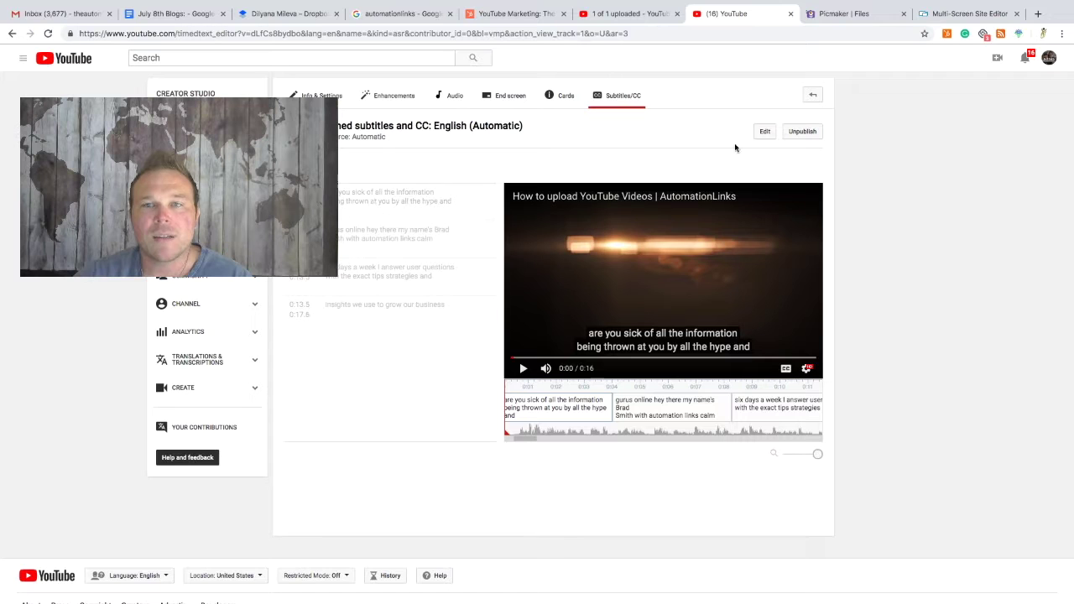
left_click(763, 134)
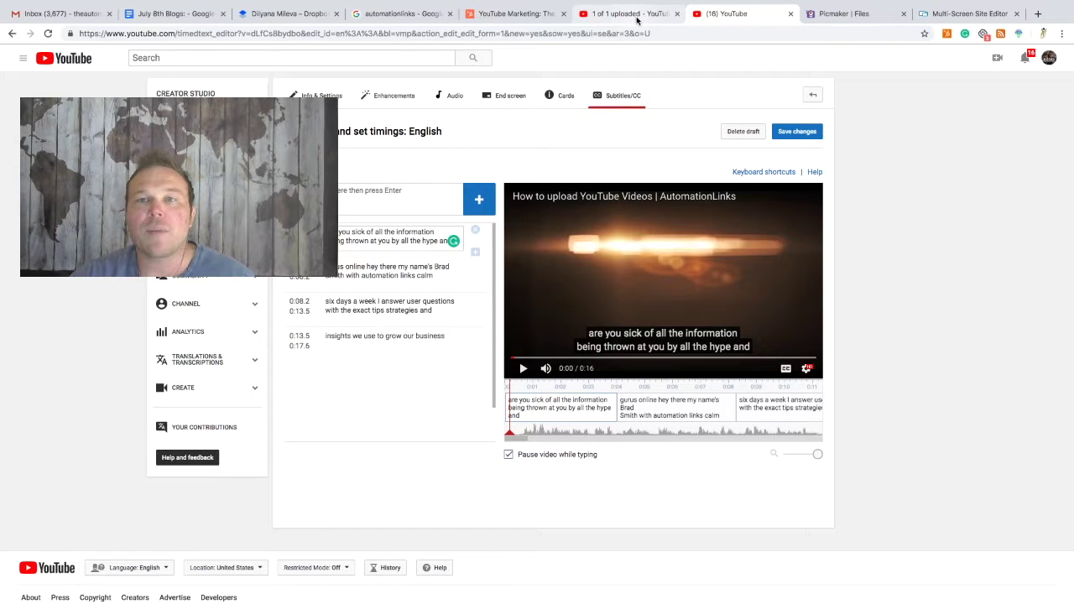
left_click(514, 13)
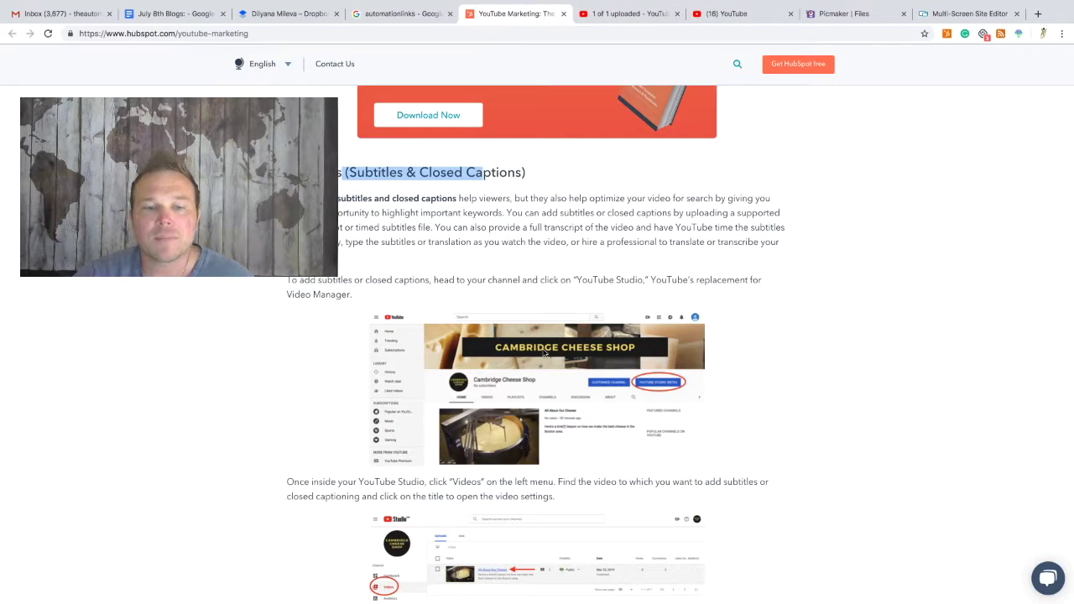
Scroll the HubSpot guide past the cards and end screens advice to its Playlists section
scroll(544, 353, "down", 4)
scroll(609, 364, "down", 10)
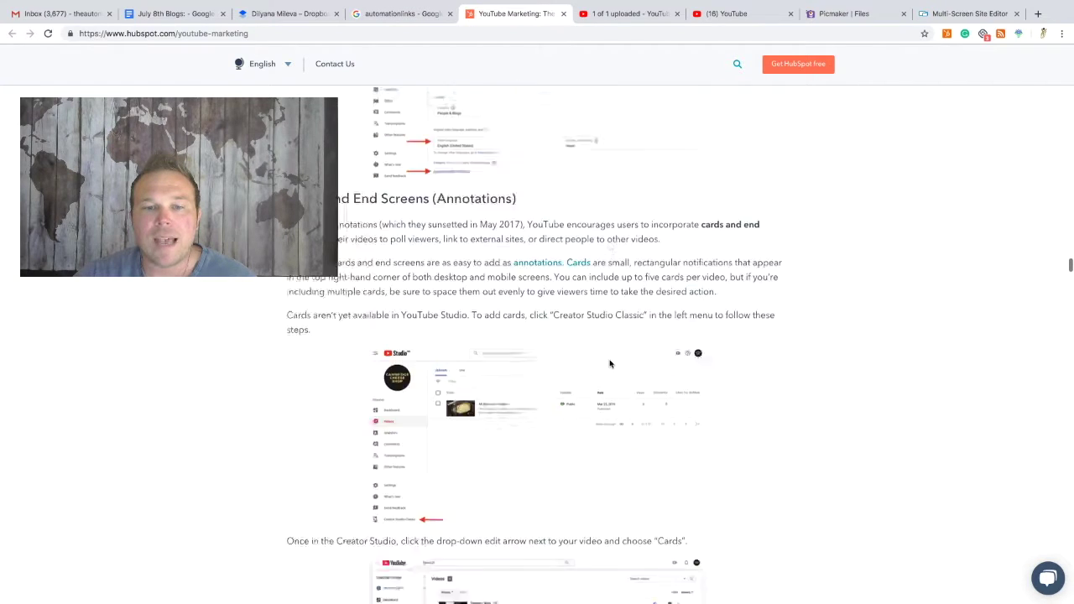
scroll(612, 363, "down", 5)
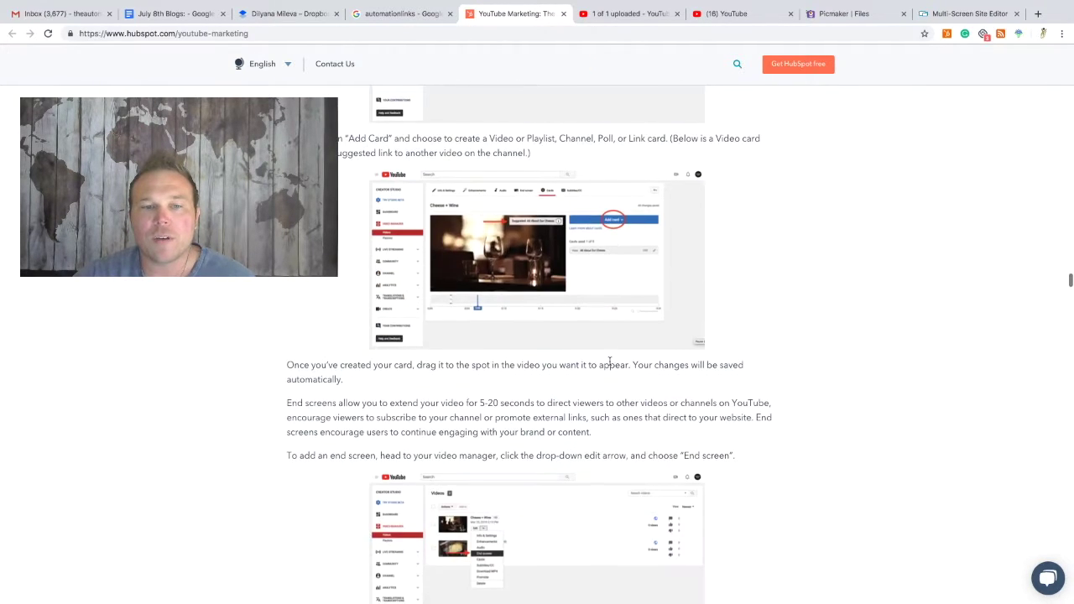
scroll(612, 365, "down", 5)
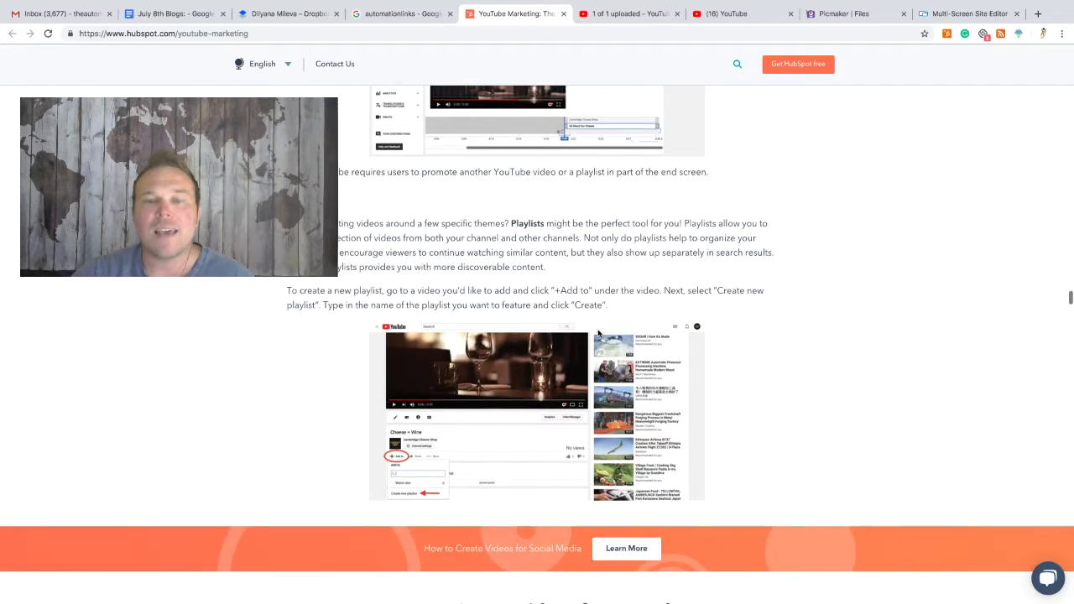
scroll(541, 241, "up", 1)
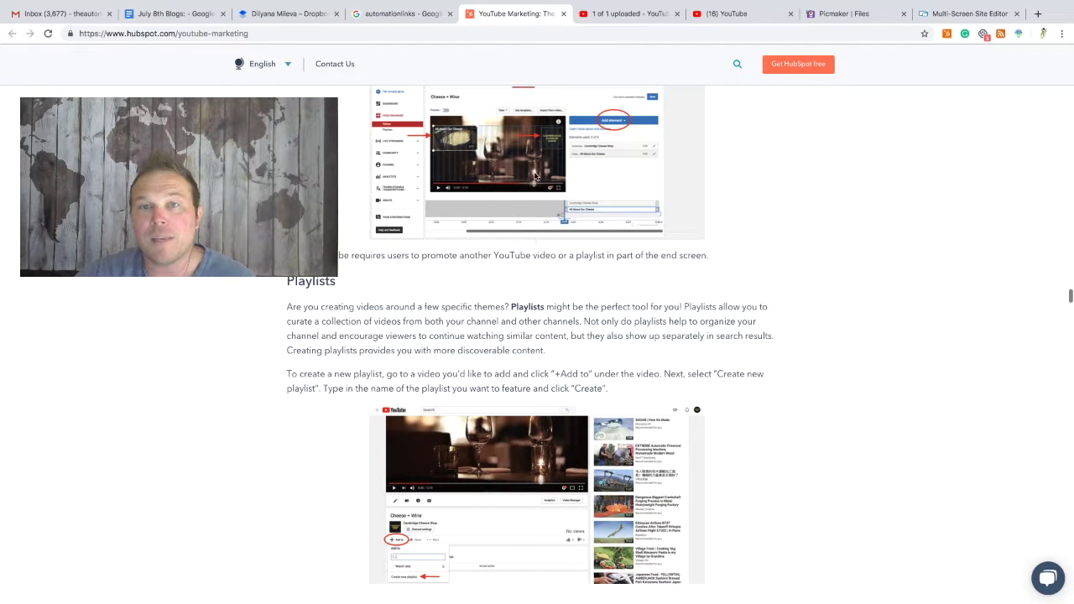
Back in the video's editing details, tick the Automation Frameworks playlist for the unlisted video
left_click(634, 18)
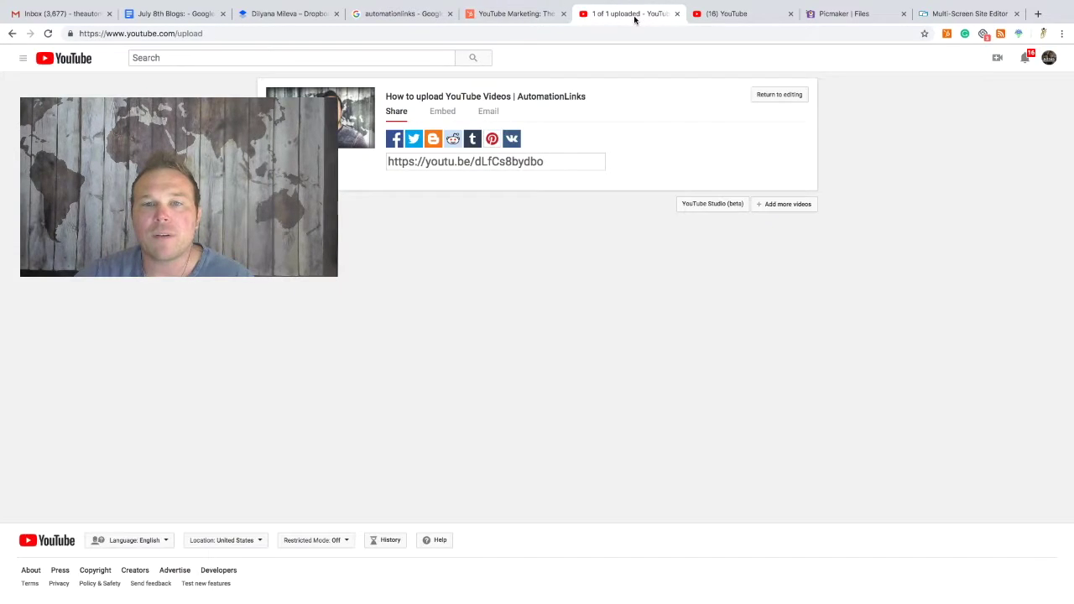
left_click(774, 99)
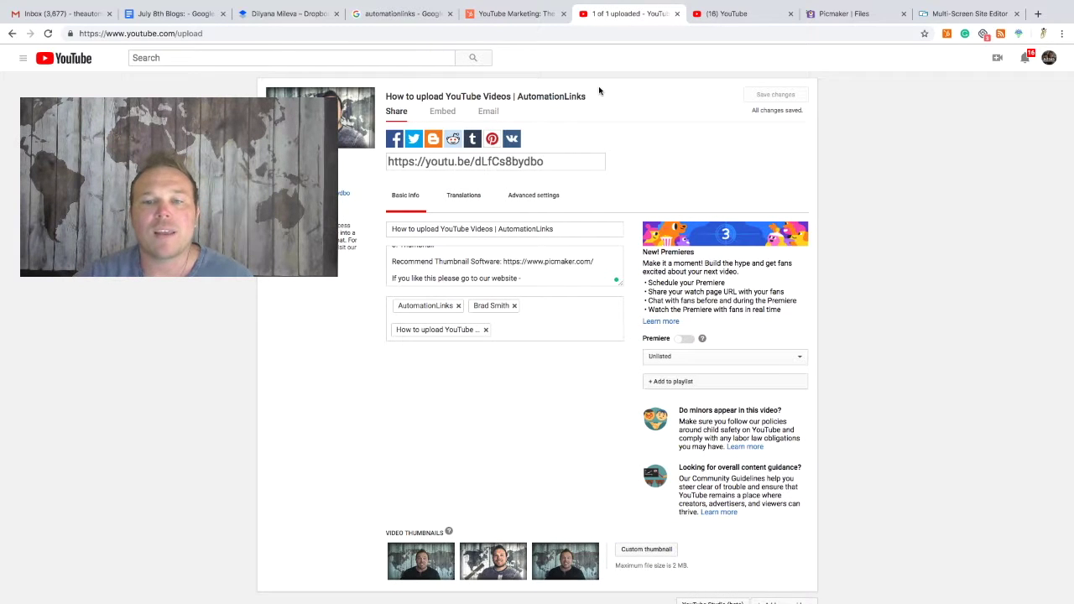
left_click(698, 382)
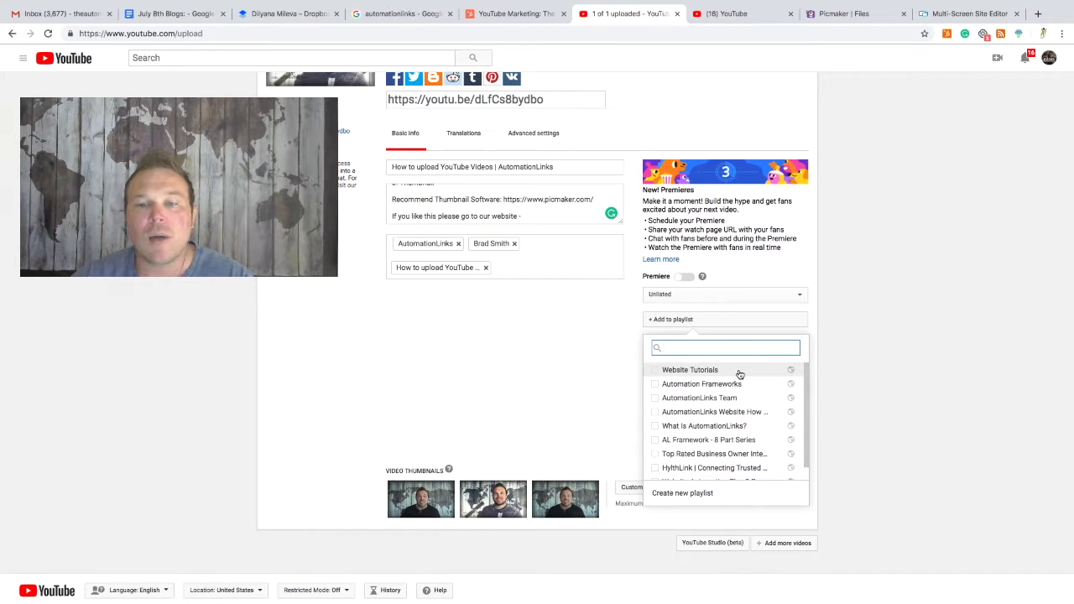
left_click(702, 384)
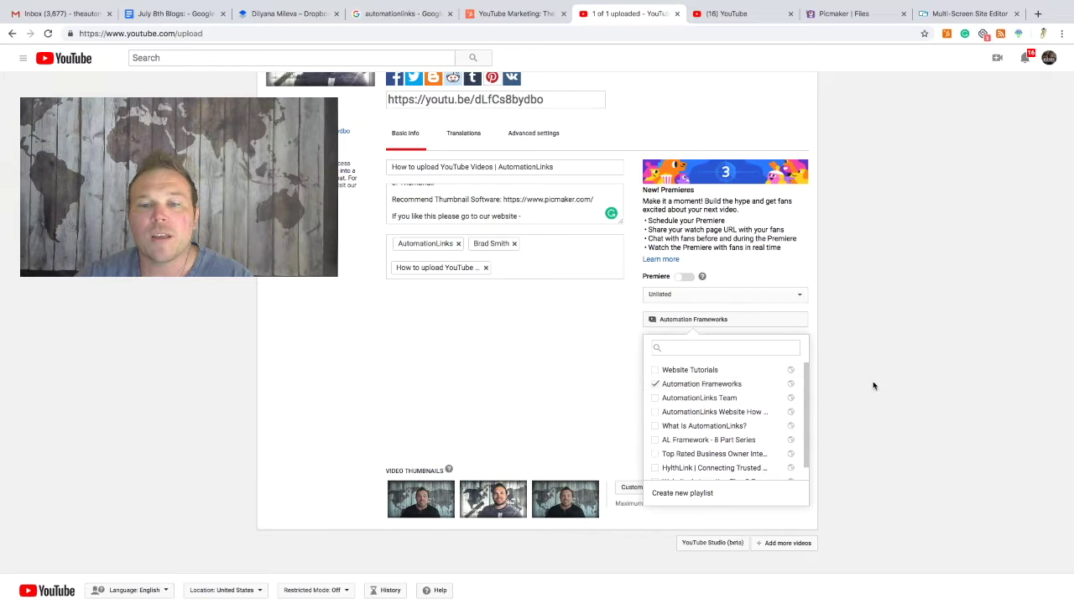
scroll(873, 386, "up", 1)
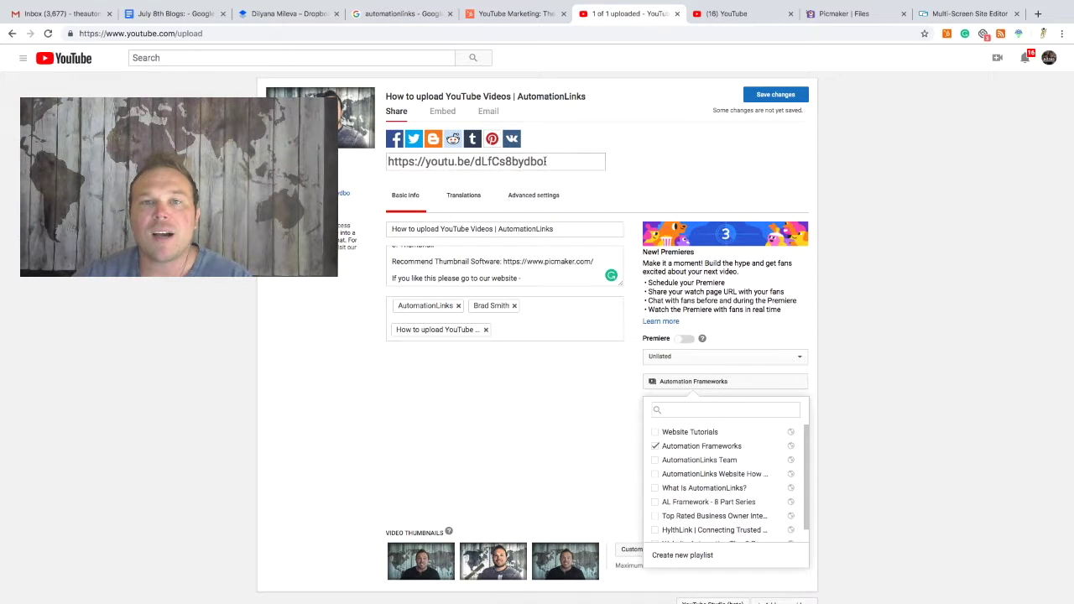